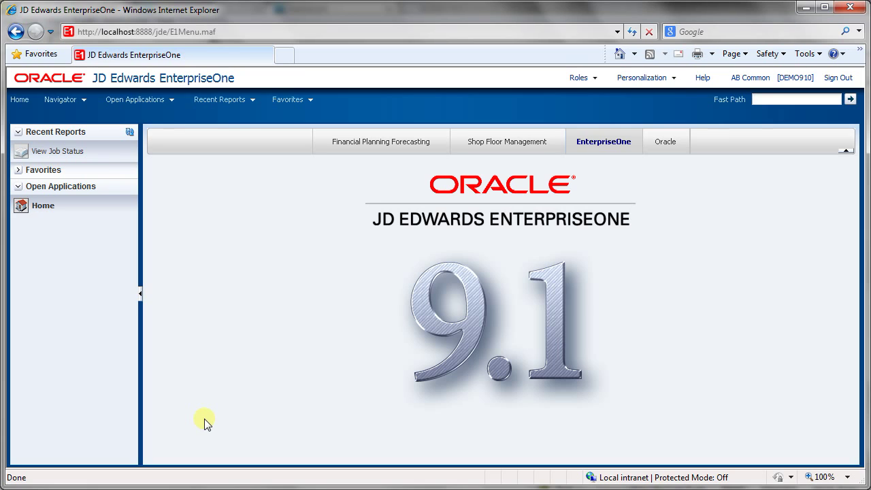
Add Address Book Revisions from the Address Book Daily Processing tasks under Foundation Systems to the favorites under its default name
click(93, 107)
click(83, 99)
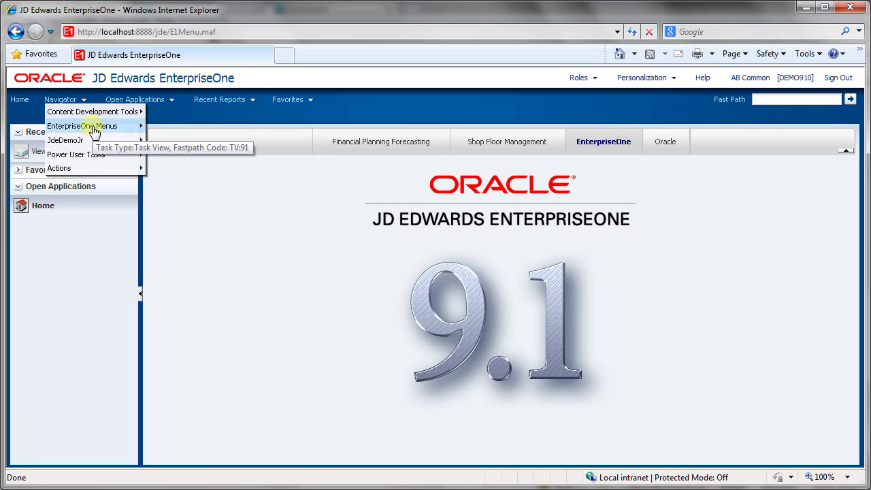
mouse_move(96, 131)
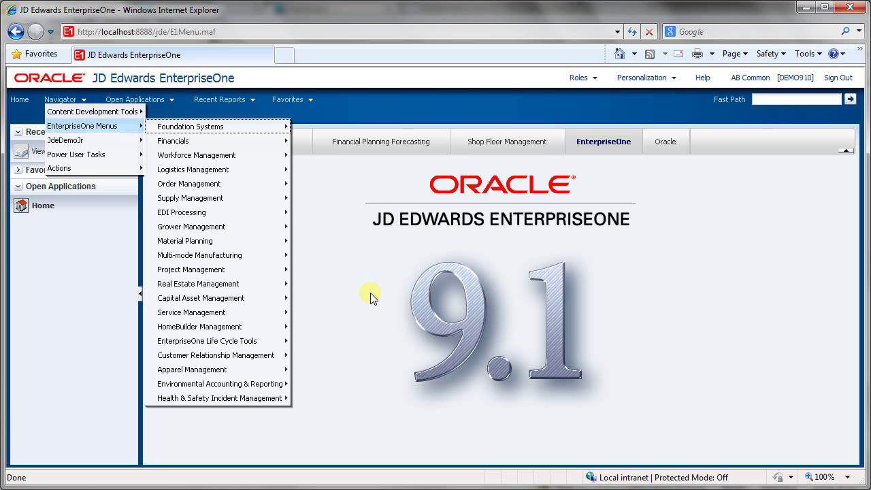
mouse_move(219, 131)
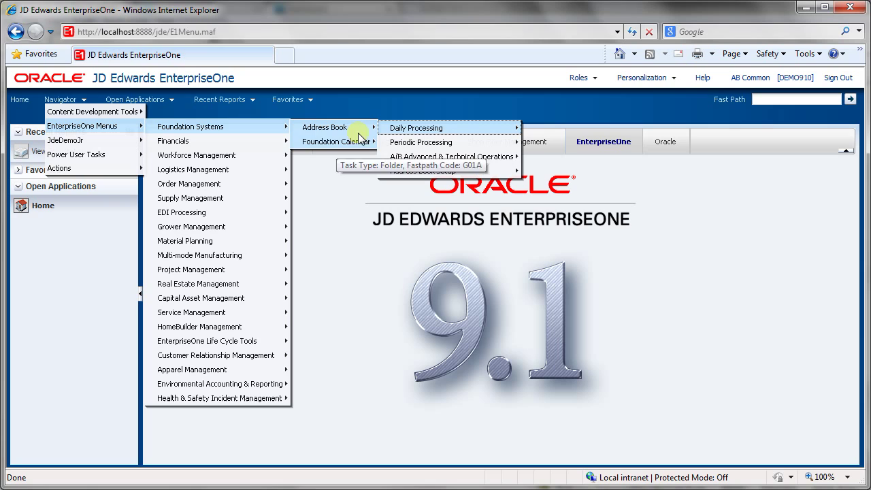
click(428, 131)
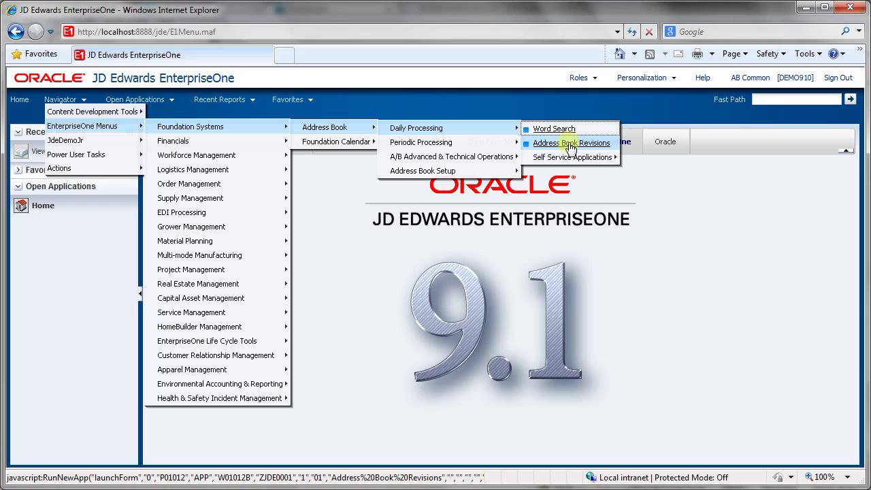
right_click(570, 147)
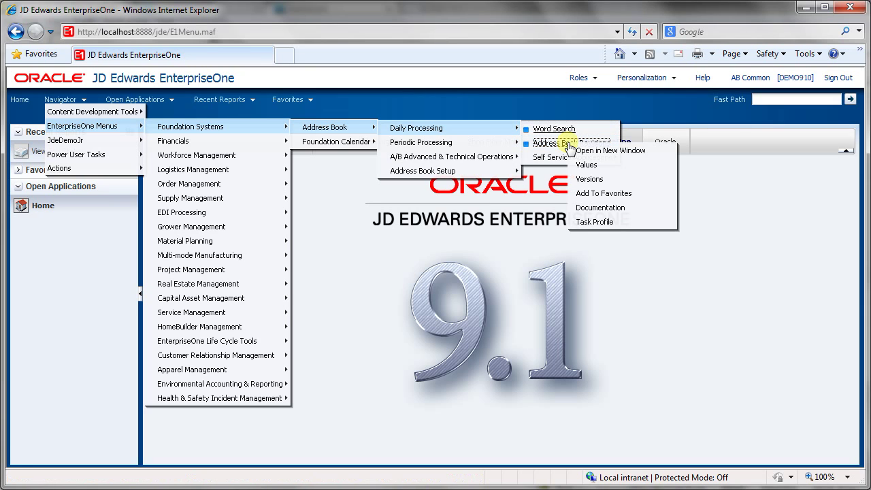
click(606, 194)
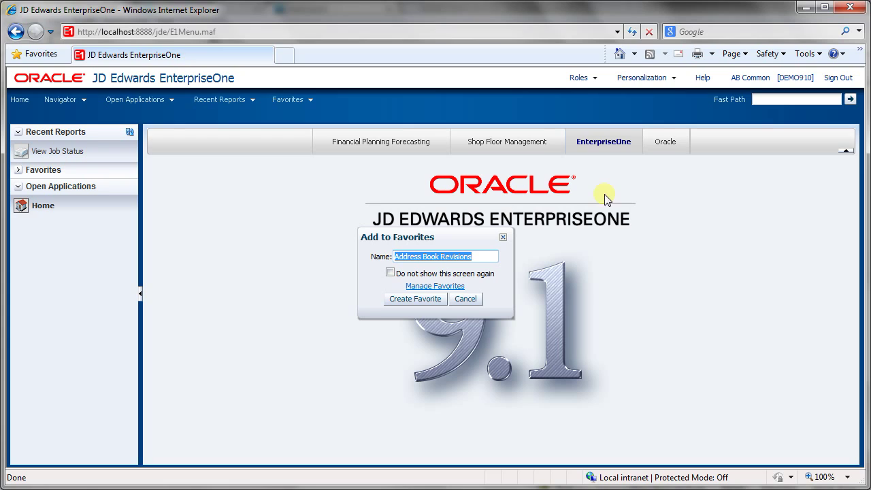
click(417, 302)
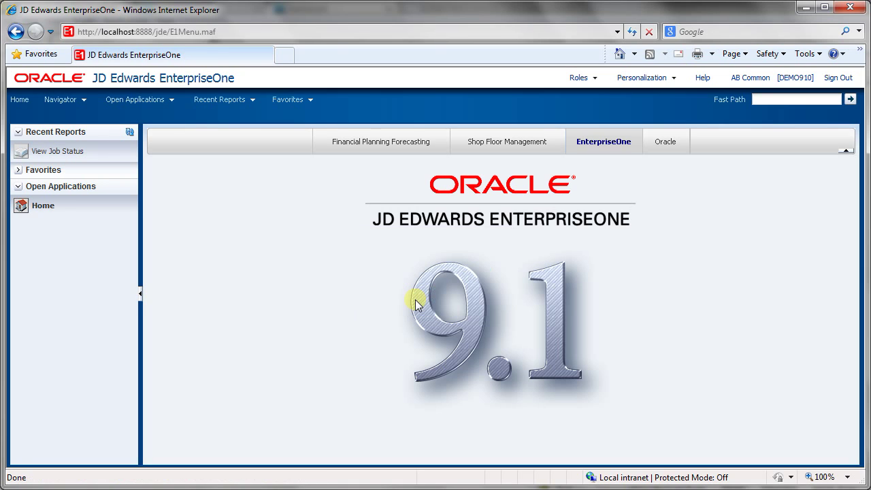
Open the Address Book Revisions favorite and find the addresses with search type V
click(310, 100)
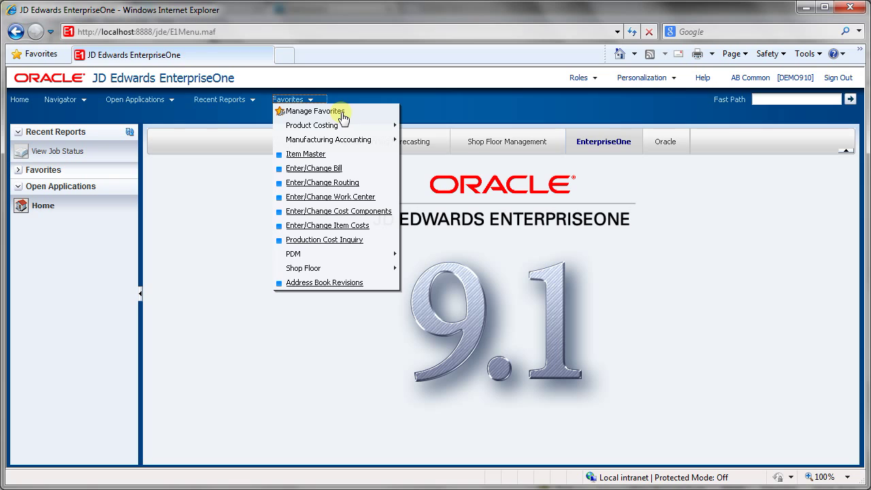
click(325, 130)
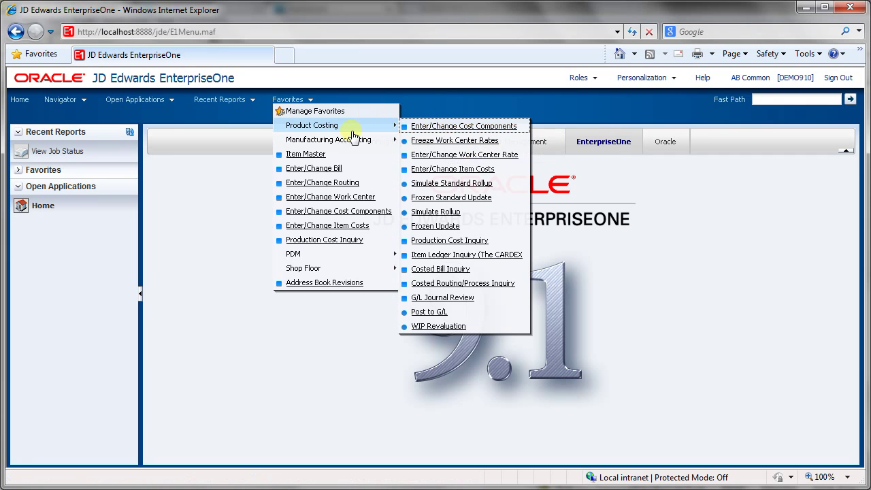
click(327, 283)
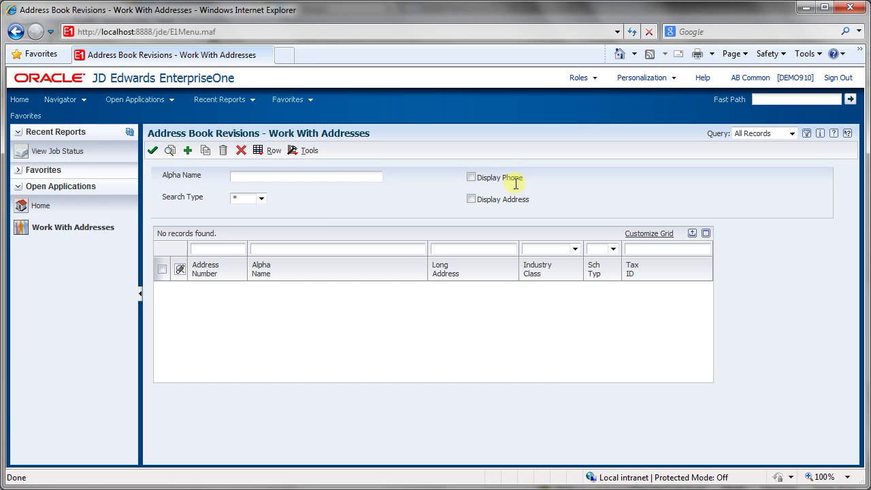
click(245, 199)
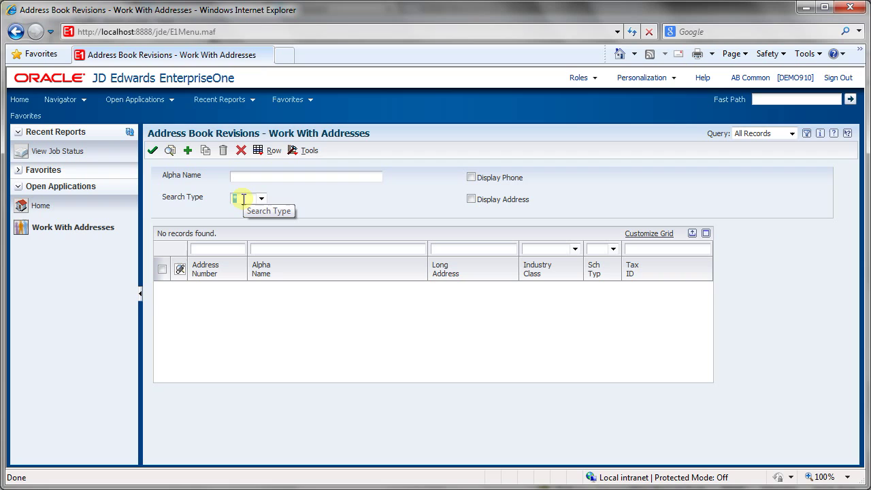
text(V)
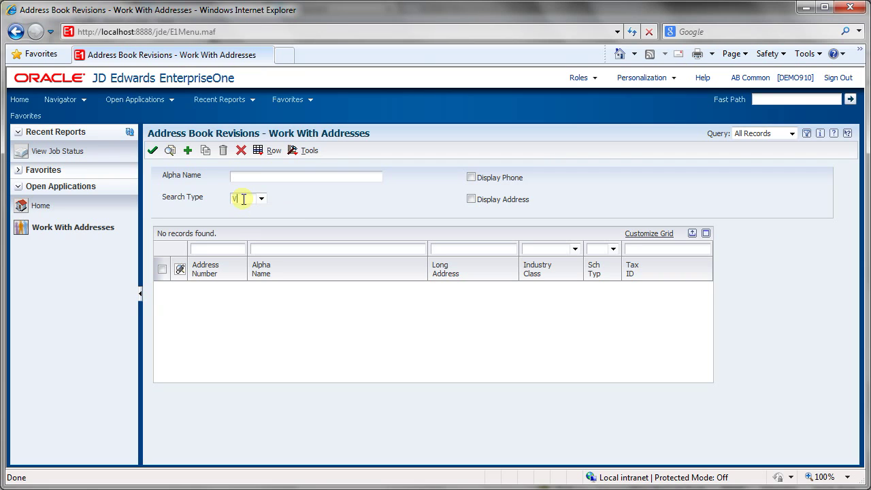
click(170, 151)
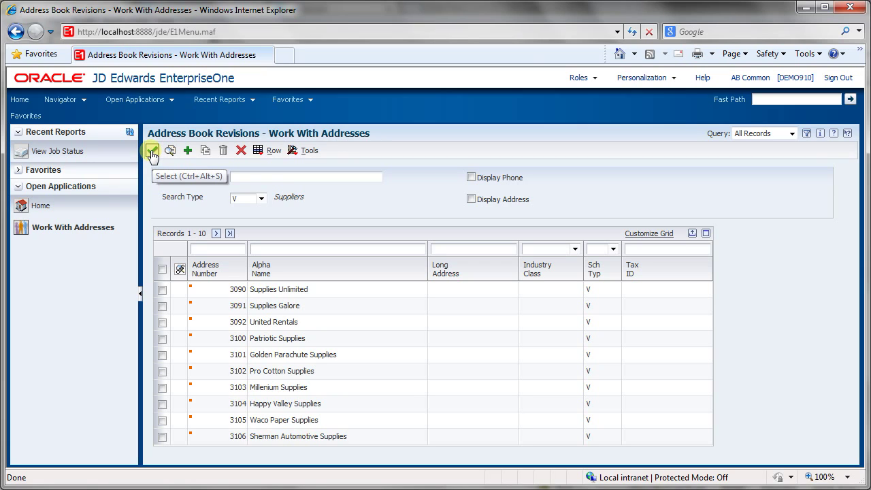
Select the Supplies Unlimited supplier, check its row options and open its address book record
click(162, 290)
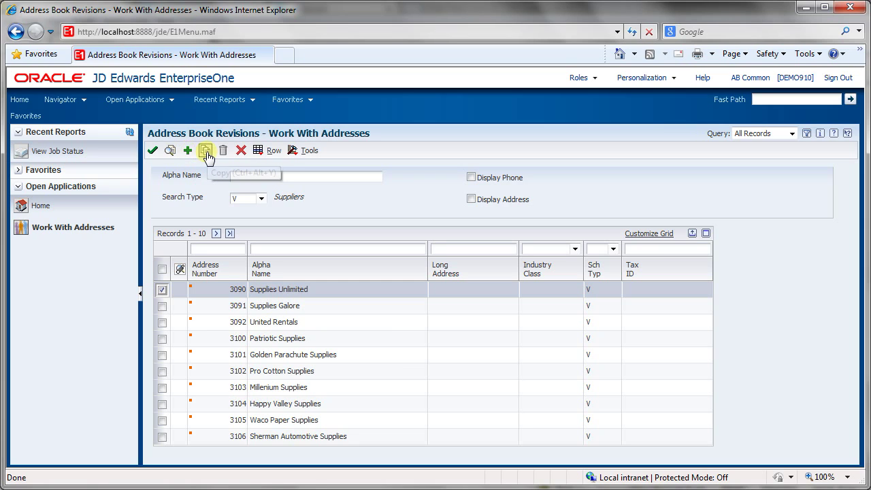
click(259, 152)
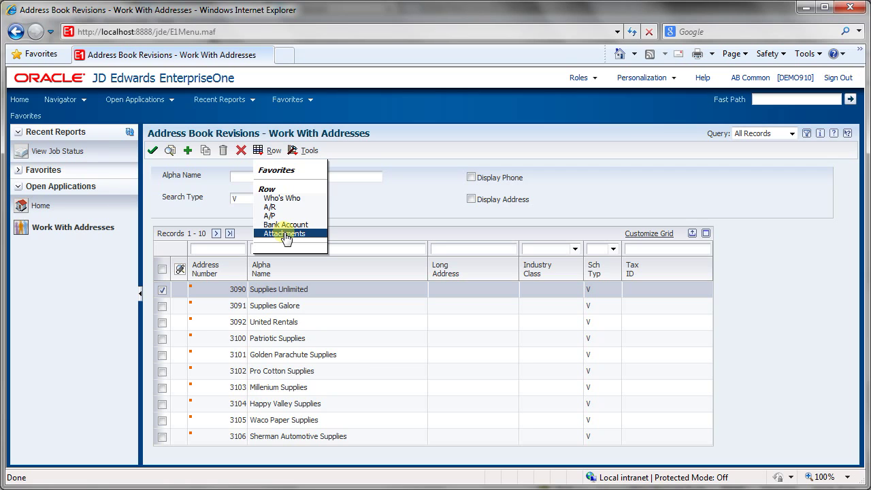
click(152, 151)
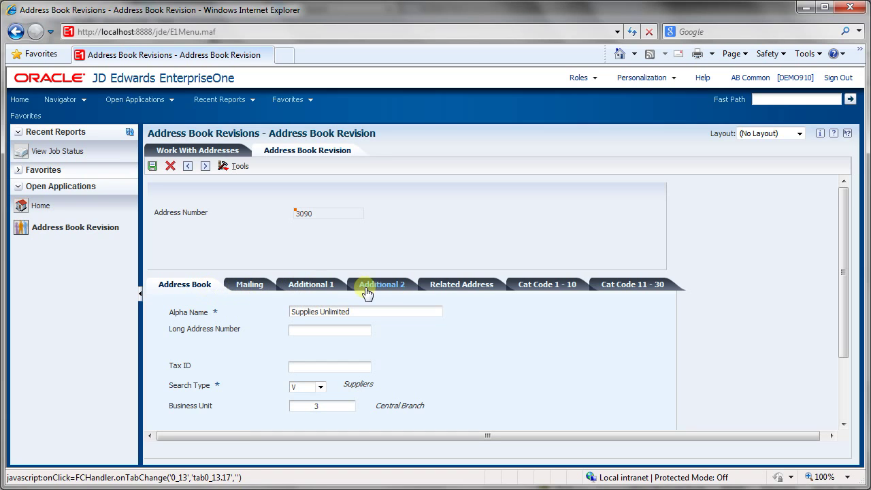
Review the record's mailing, additional, related address and category code 11–30 details, and leave Address Book Revisions without saving
click(249, 289)
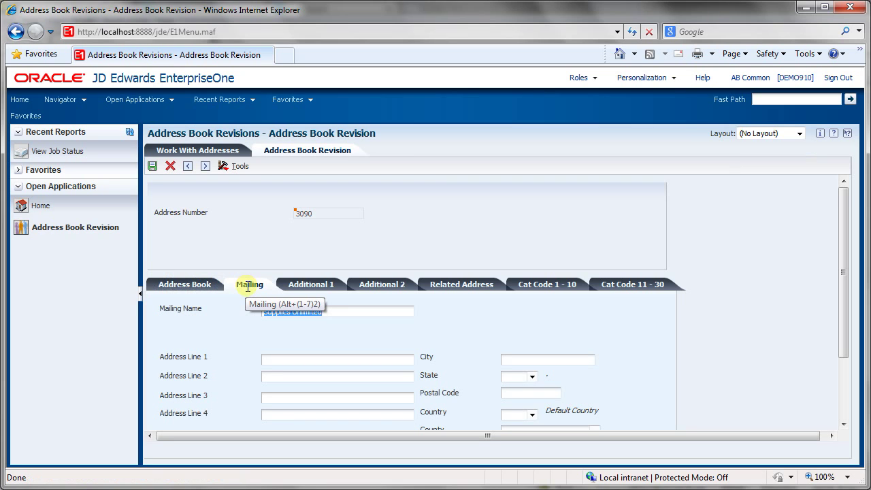
click(307, 287)
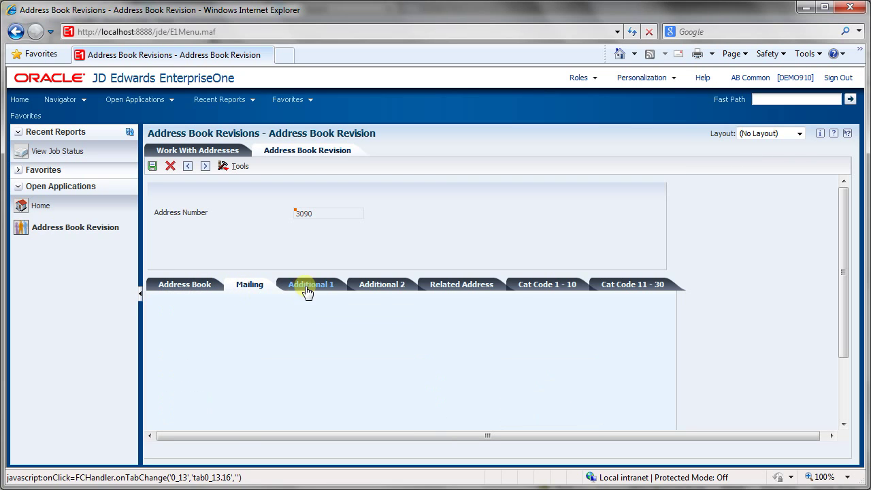
click(383, 288)
click(463, 286)
click(618, 286)
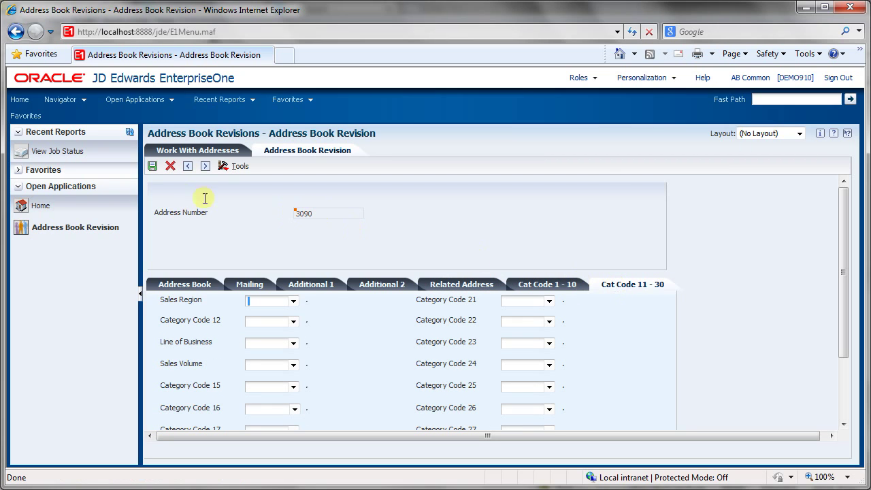
click(170, 166)
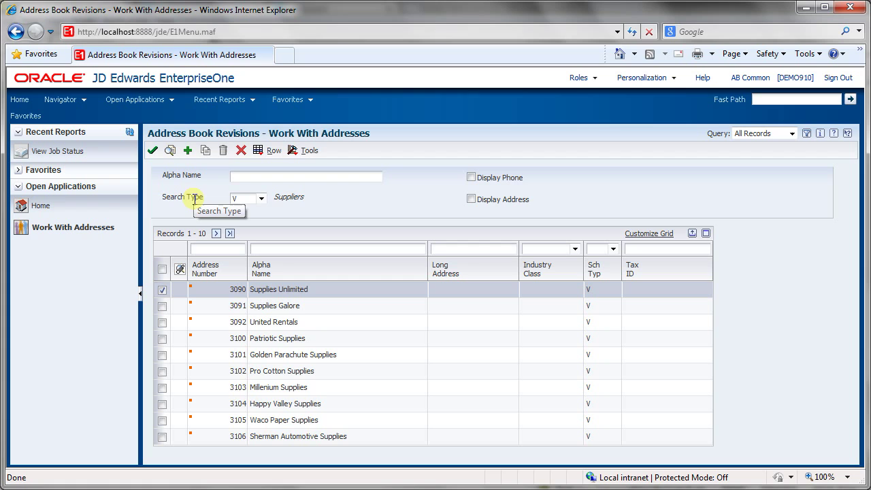
click(242, 151)
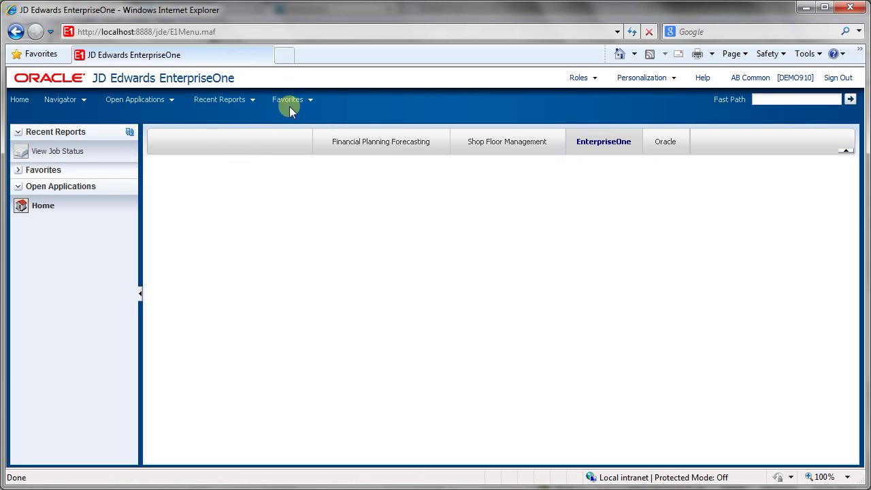
Open the Item Master favorite and find item number 220
click(310, 101)
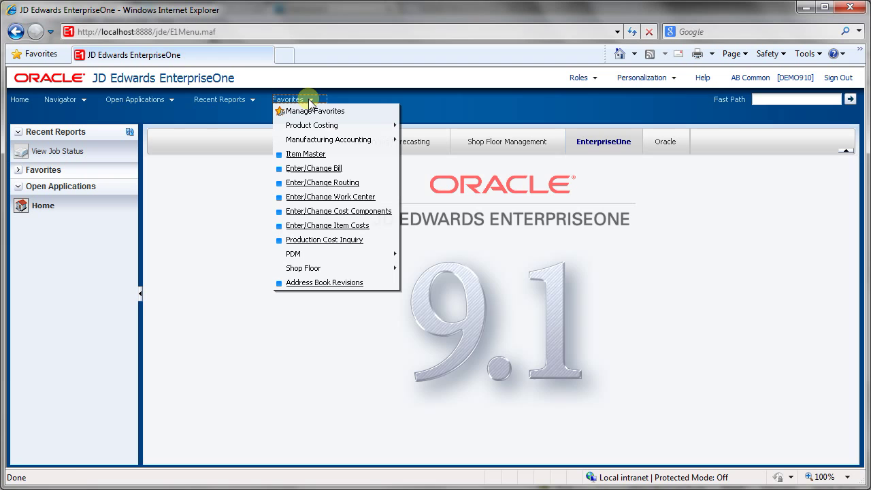
click(306, 155)
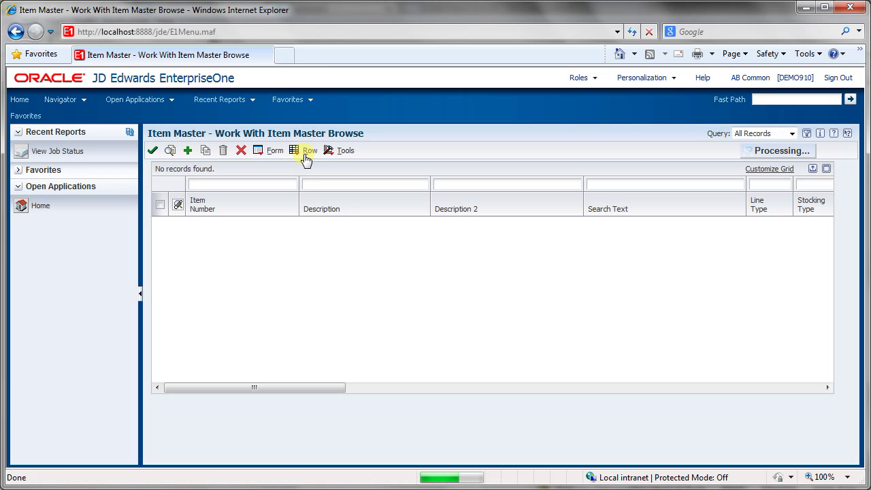
click(242, 183)
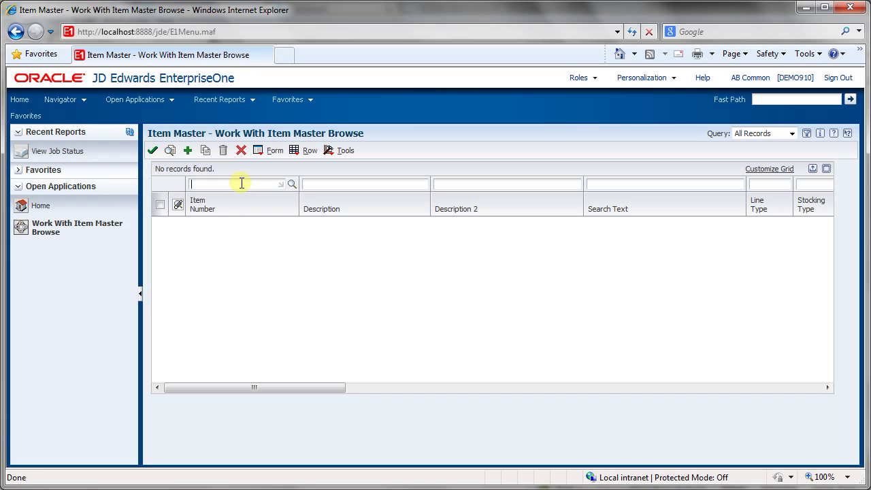
text(220)
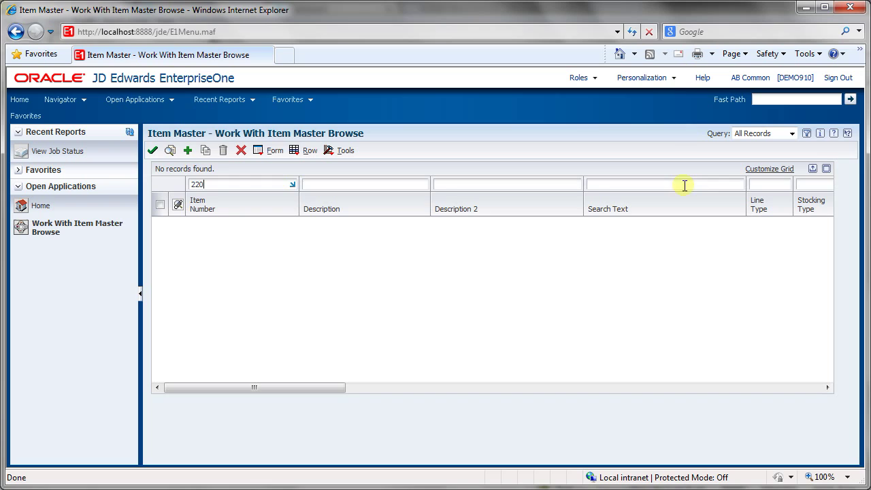
click(170, 150)
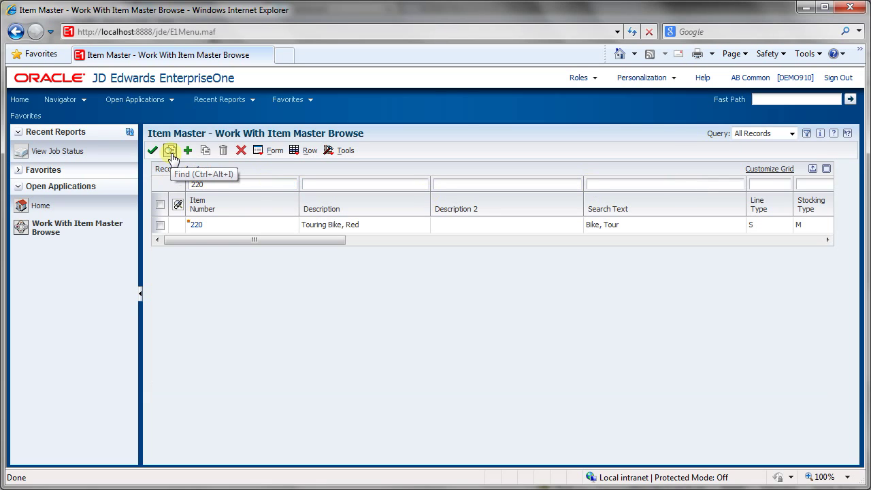
Open the master record of item 220 to view its basic item data, and return to the item list
click(160, 225)
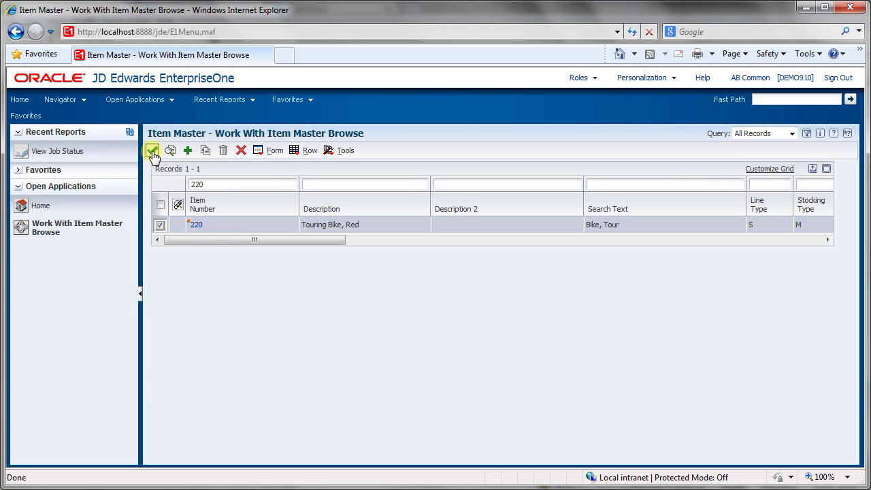
click(153, 153)
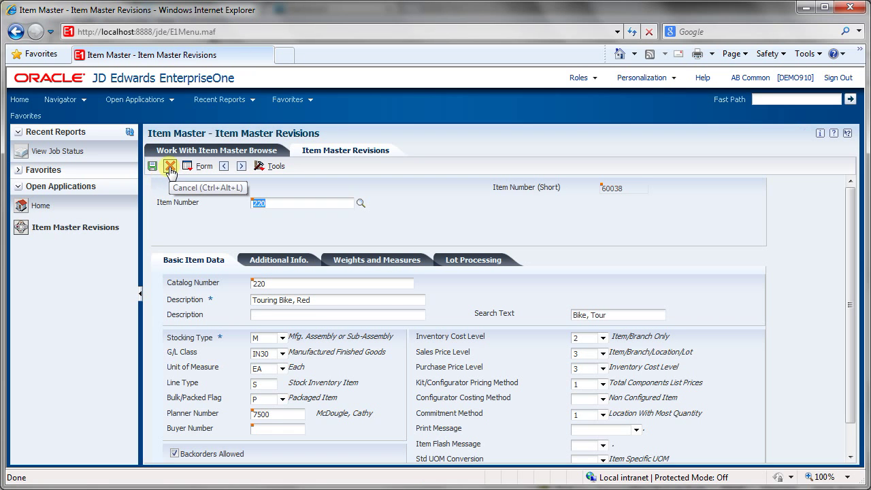
click(170, 171)
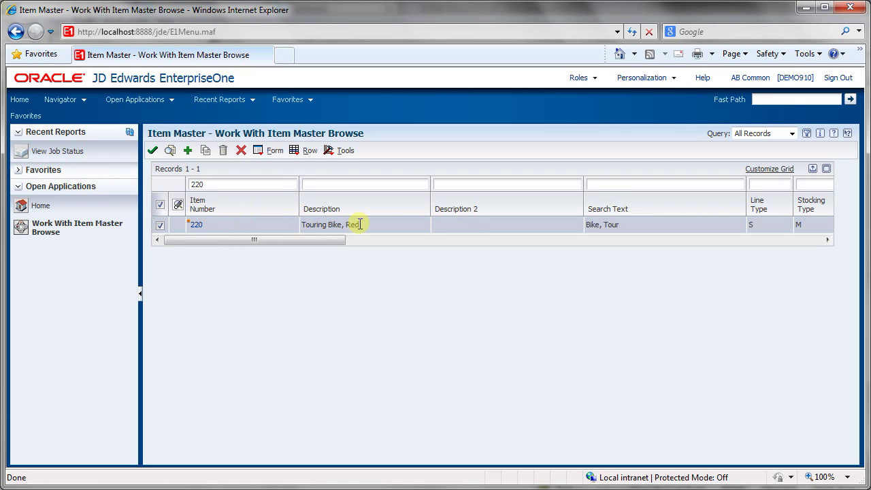
Compare the form options of the item list with those of item 220's revisions form, and close Item Master
click(262, 160)
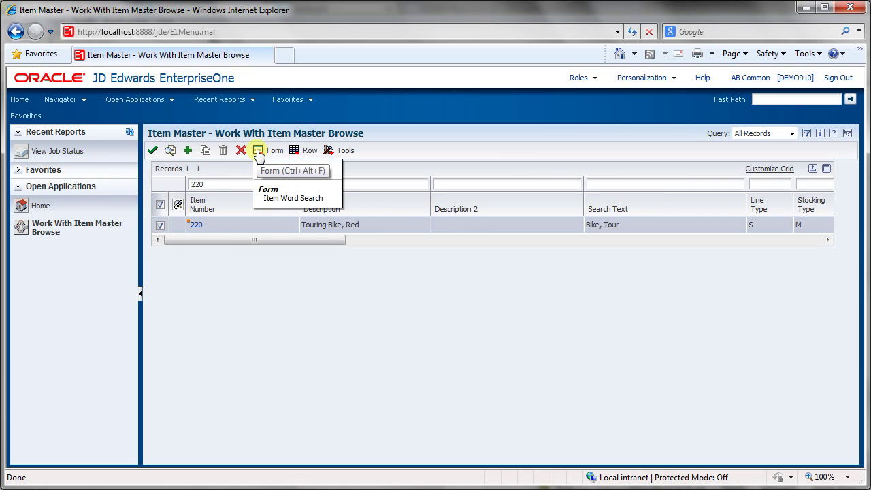
click(152, 151)
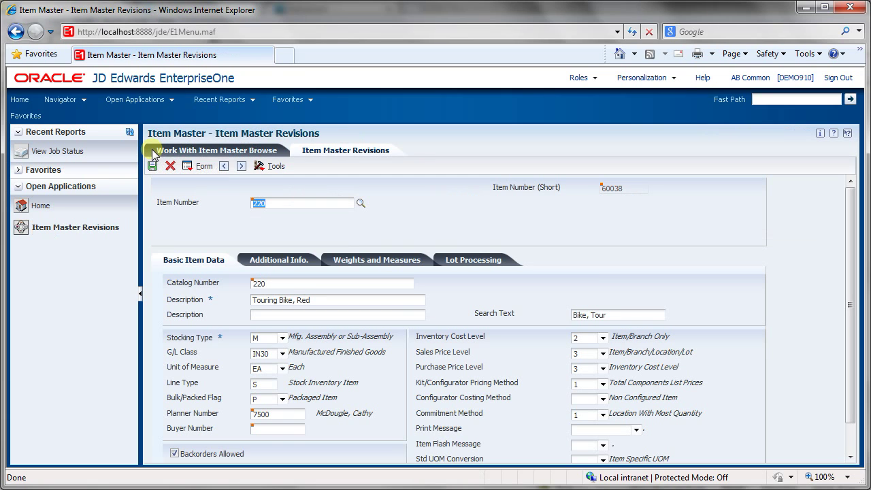
click(188, 169)
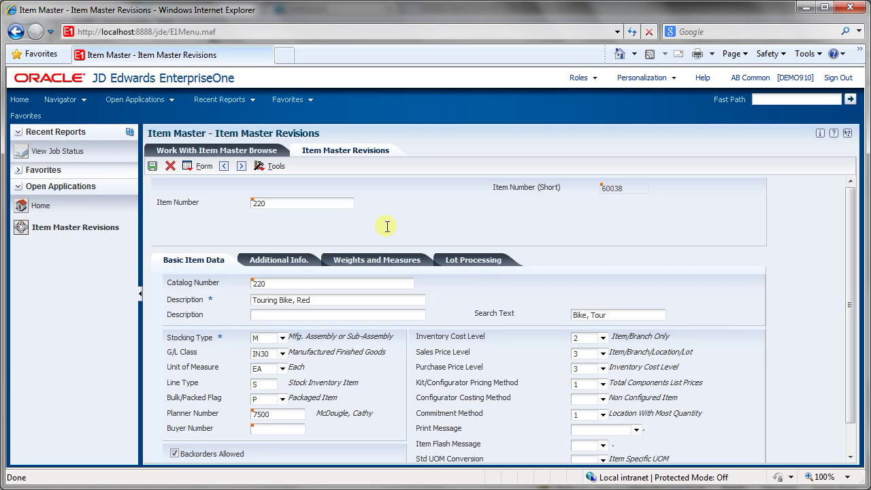
click(171, 166)
click(241, 151)
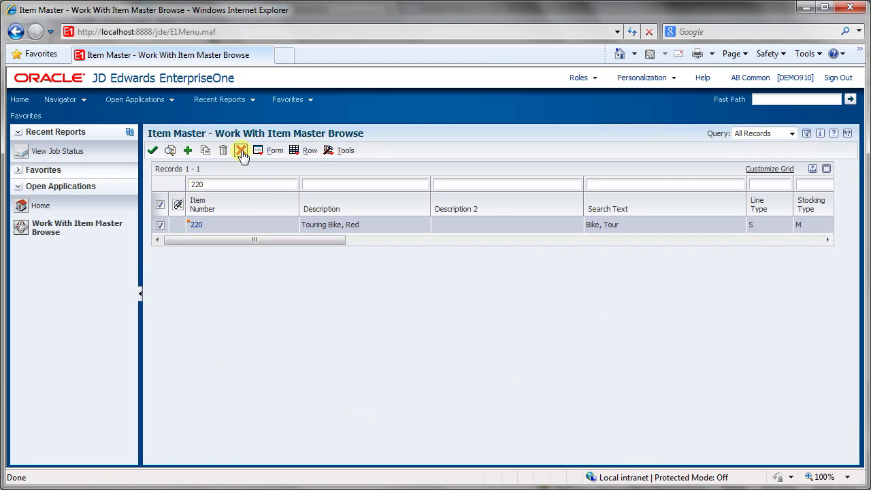
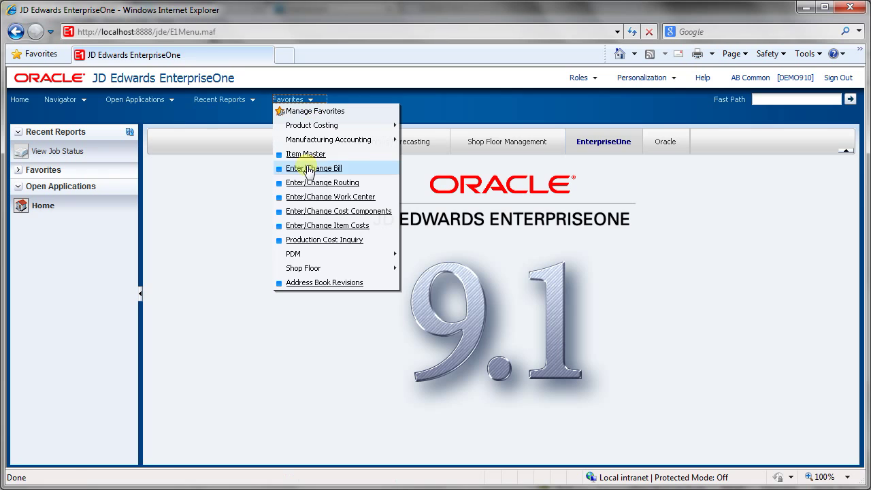
Open the Item Master and Address Book Revisions favorites, returning home after each, and check the list of open applications
click(306, 154)
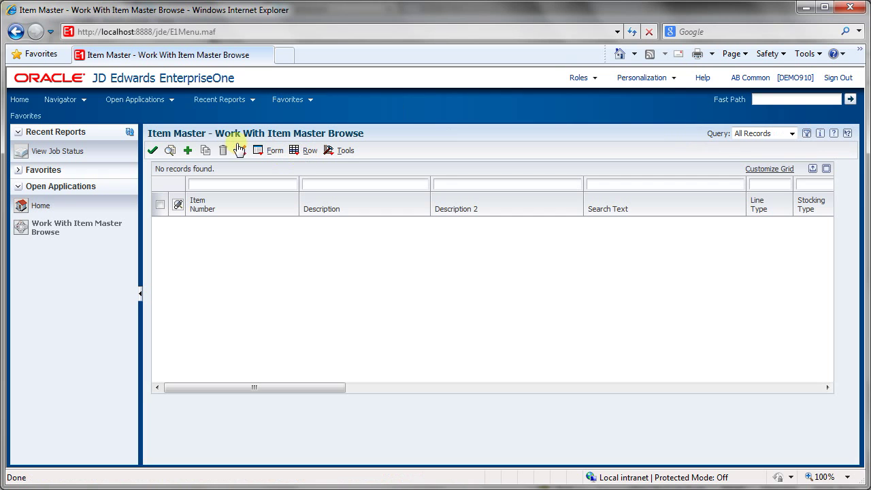
click(19, 101)
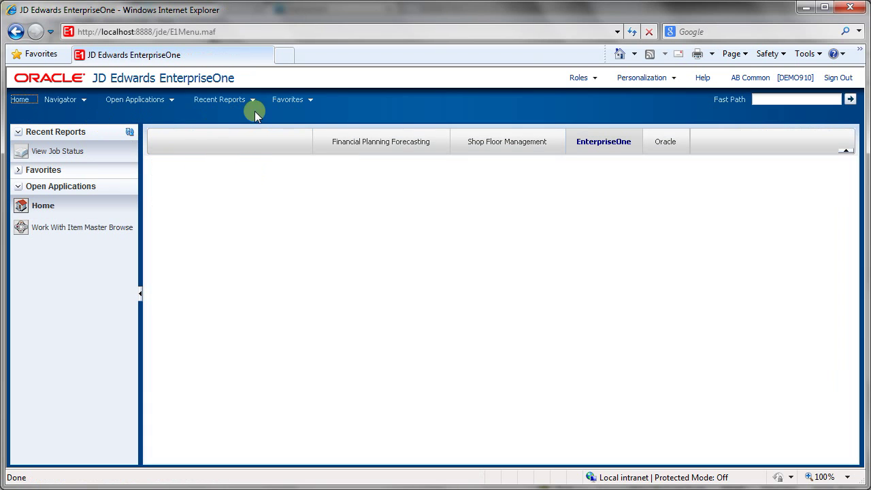
click(304, 99)
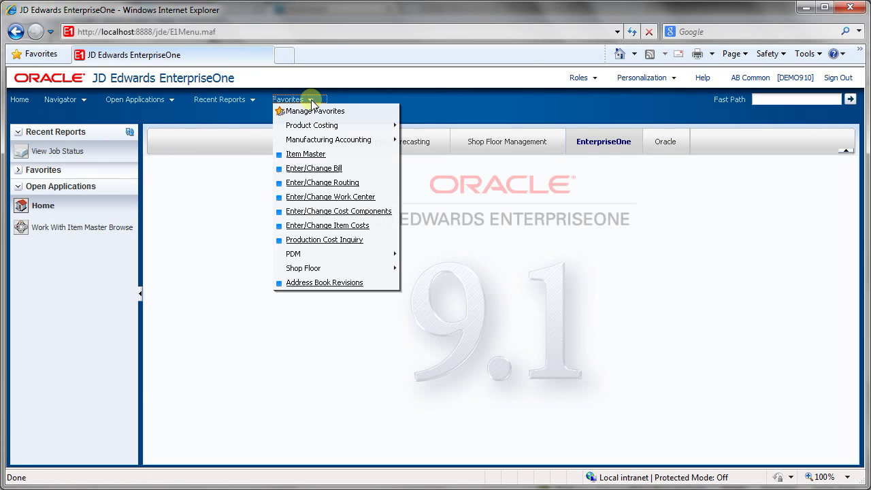
click(325, 283)
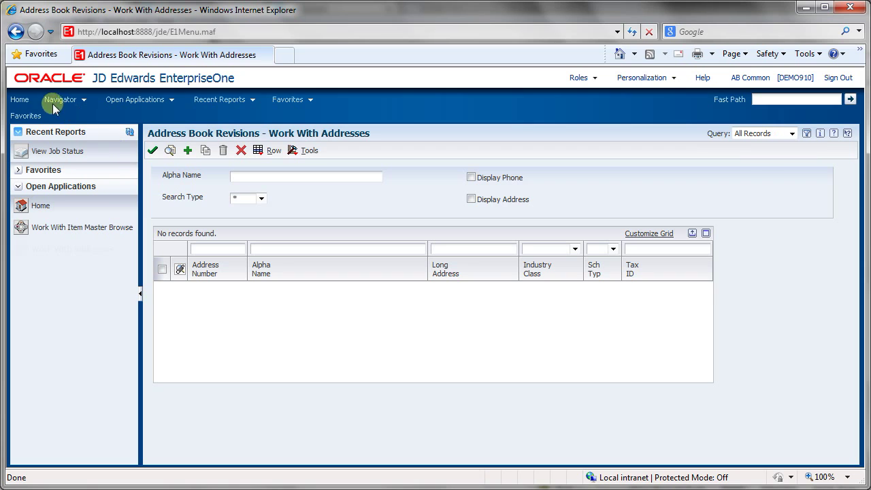
click(17, 100)
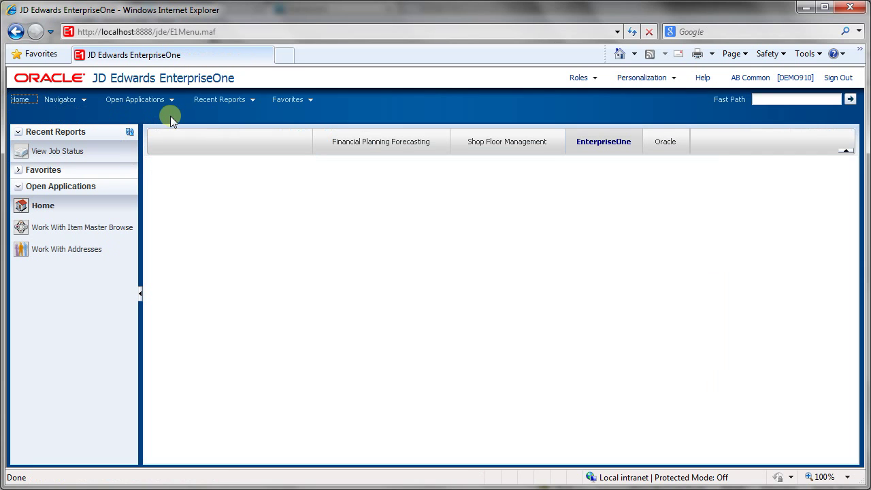
click(173, 100)
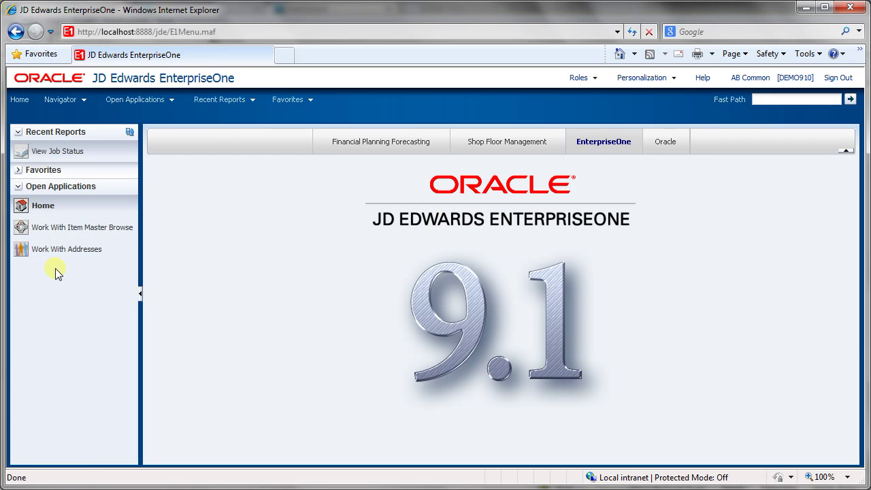
Collapse the Open Applications and Recent Reports sections of the sidebar, and expand Favorites briefly to view its entries
click(18, 187)
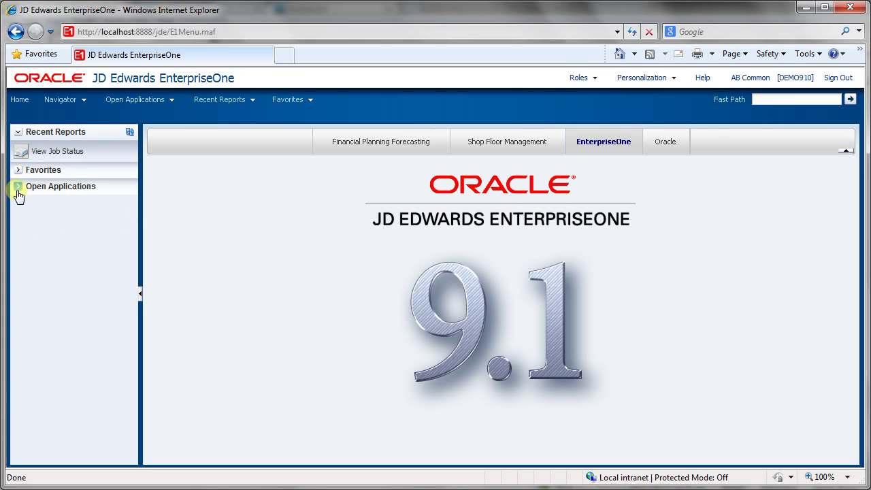
click(17, 132)
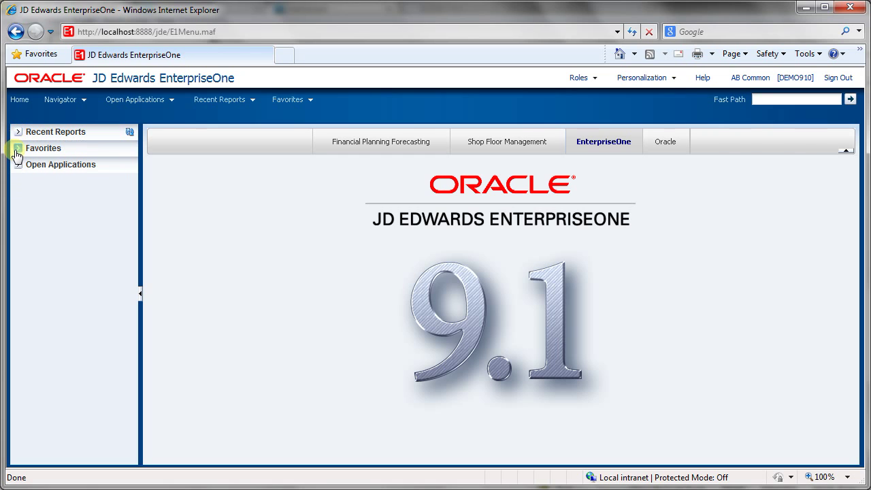
click(18, 148)
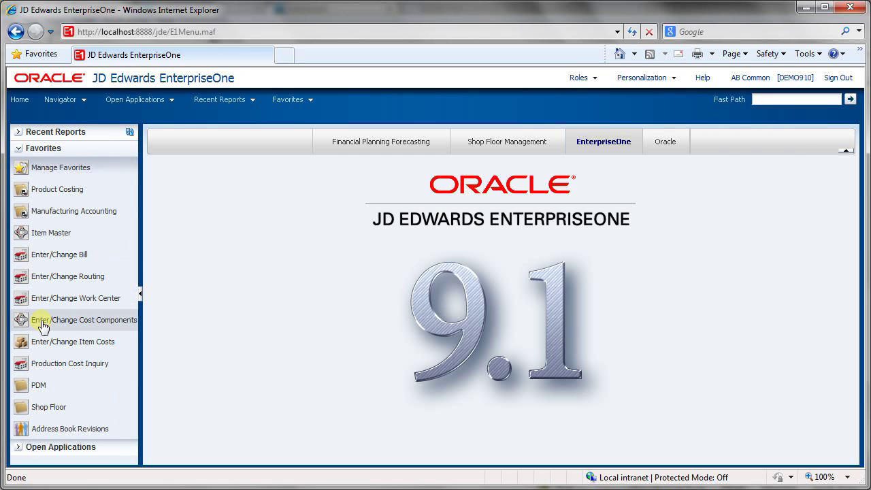
click(18, 148)
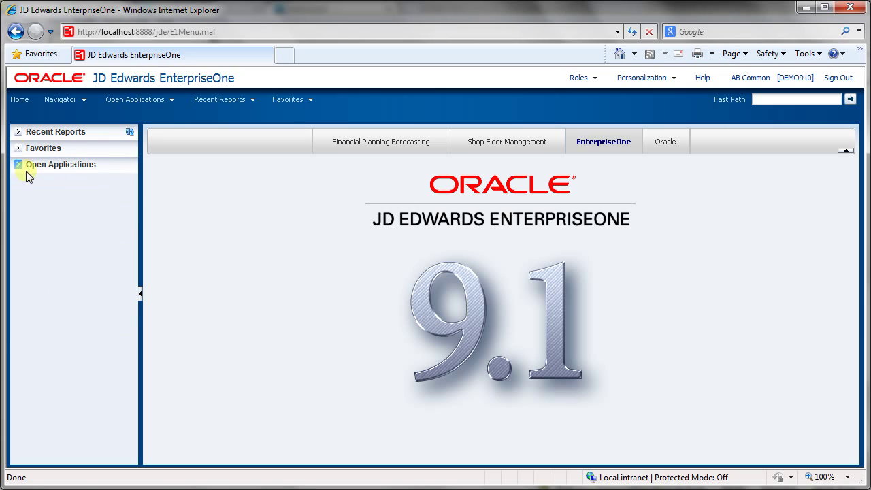
Hide and restore the sidebar, and view the recent reports list
click(140, 295)
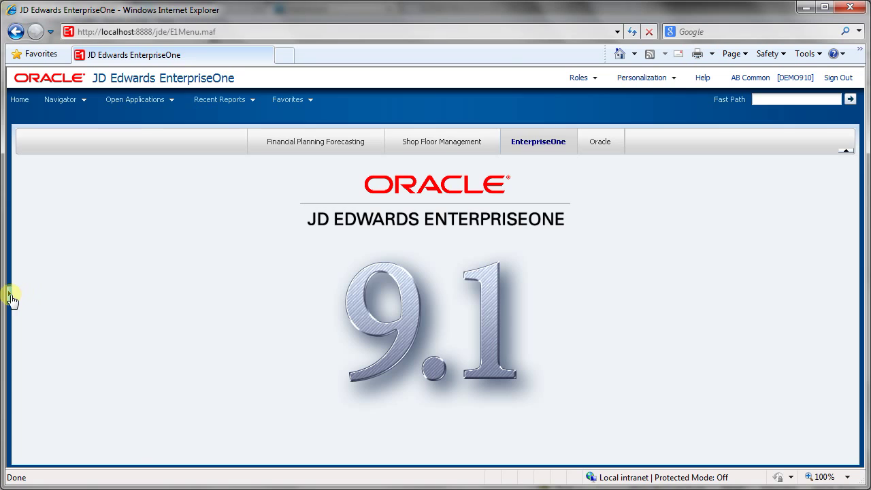
click(9, 295)
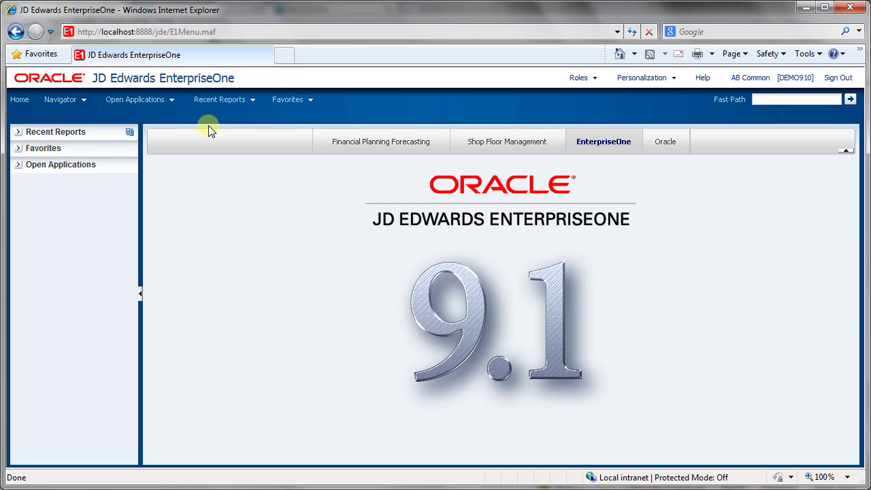
click(253, 99)
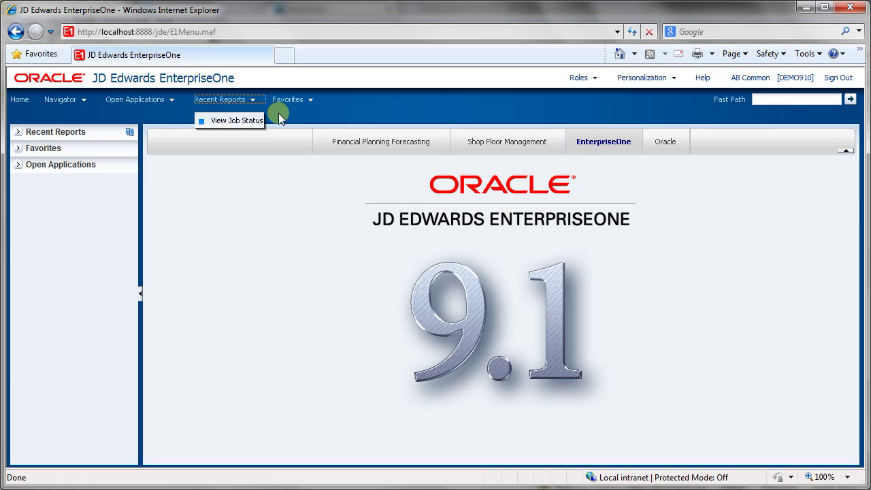
click(436, 112)
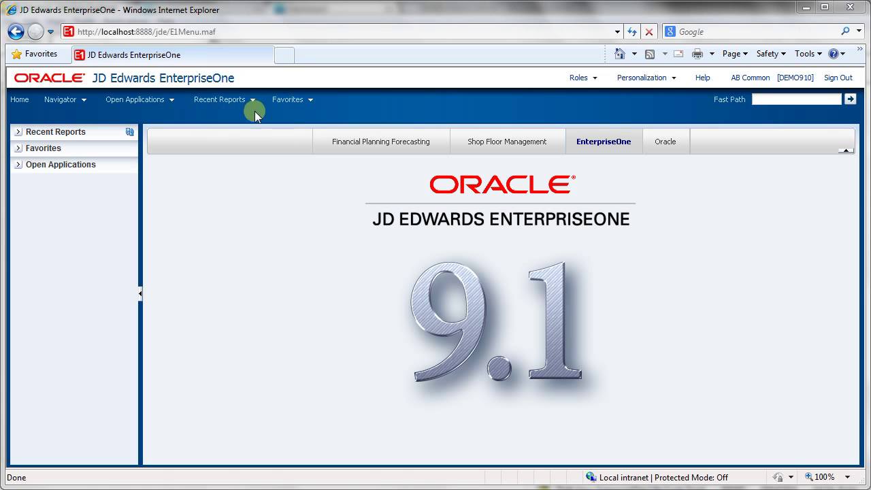
Switch to the open Item Master application, and find item number 220 and open its master record
click(169, 100)
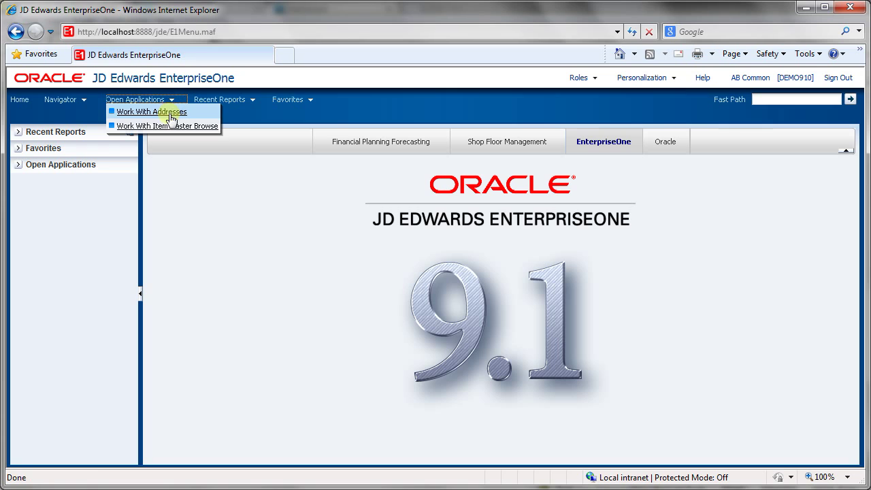
click(165, 126)
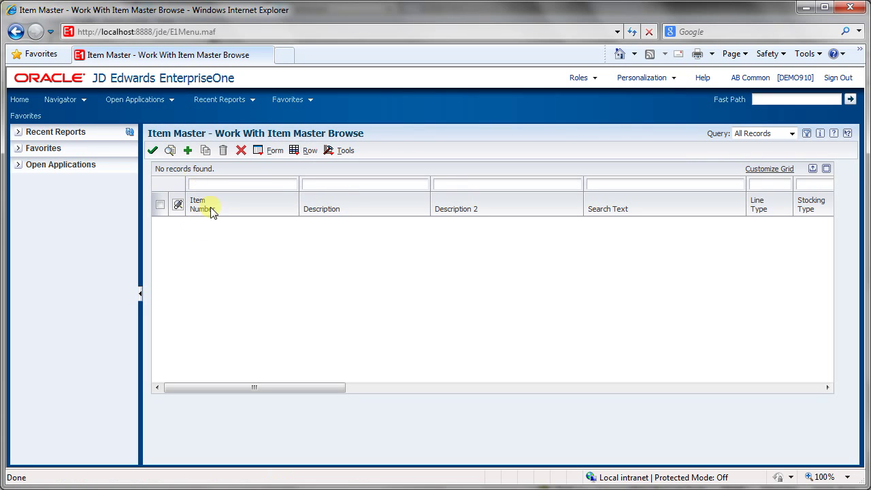
click(225, 184)
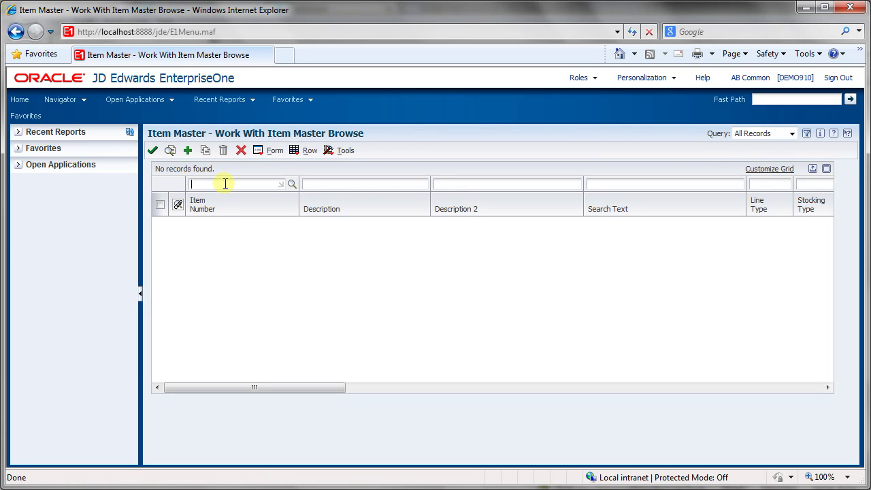
text(220)
click(170, 150)
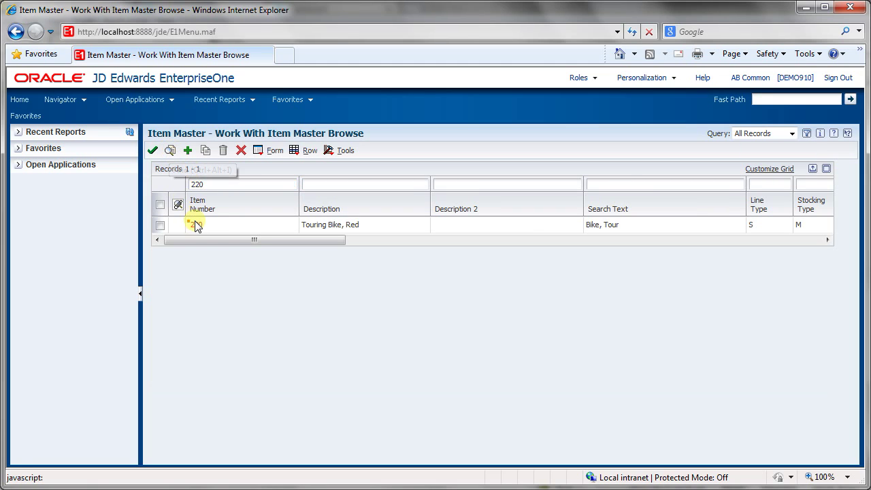
click(160, 225)
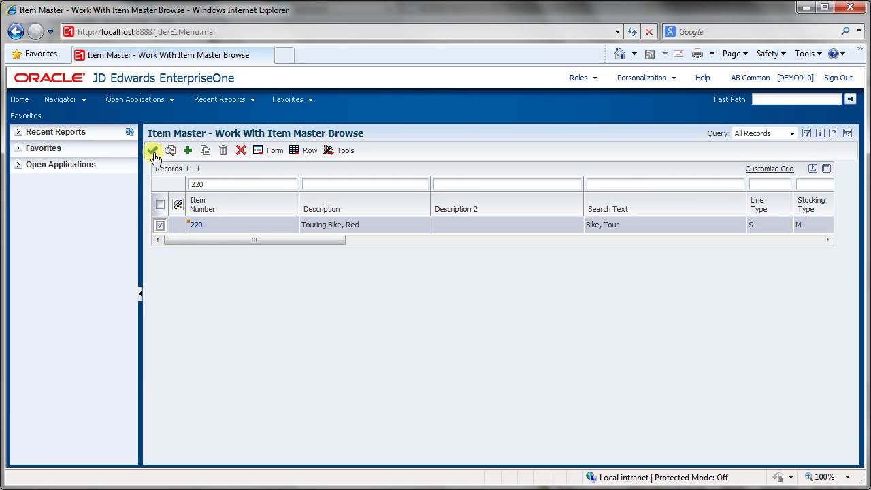
click(154, 154)
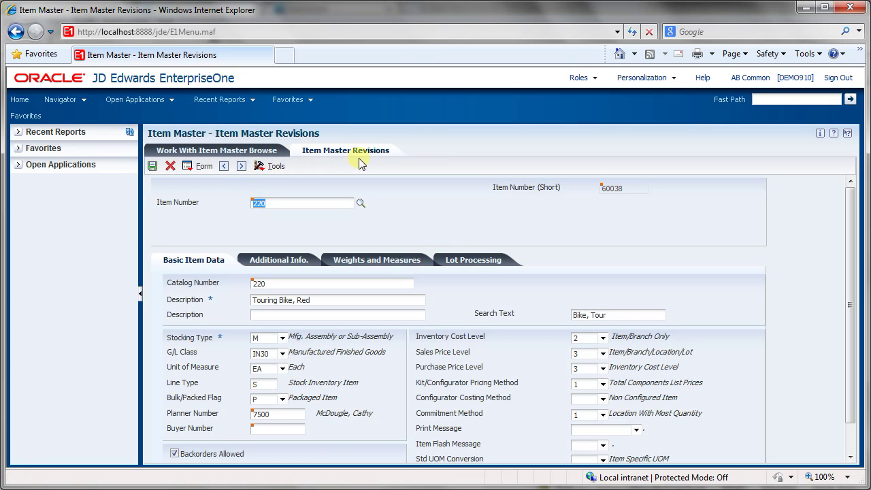
Return to the item list while keeping the revisions form open, and view the grid's export options without exporting
click(249, 153)
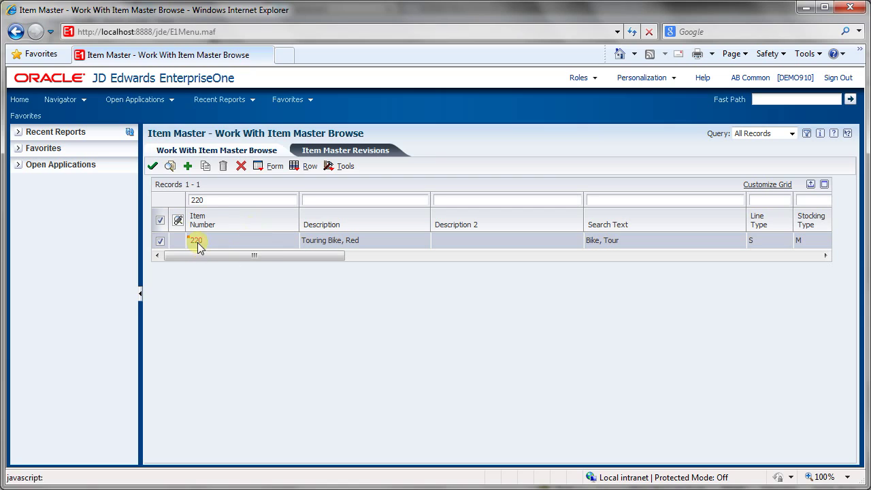
click(811, 187)
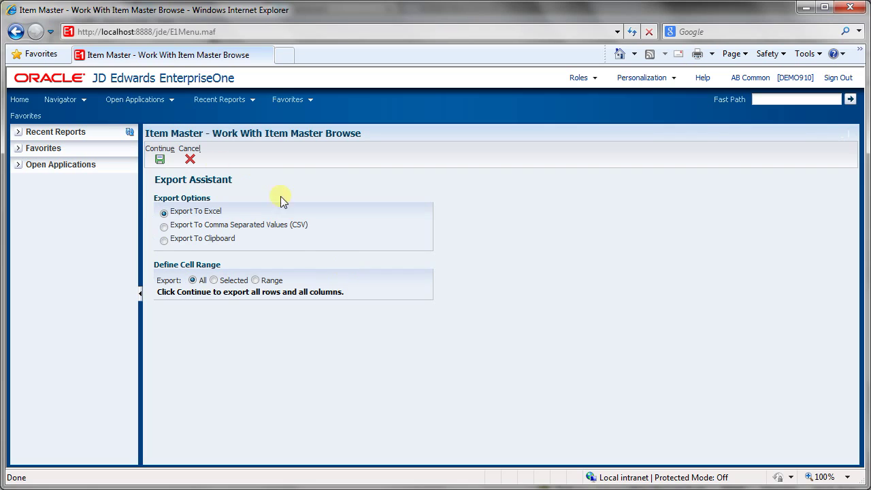
click(189, 160)
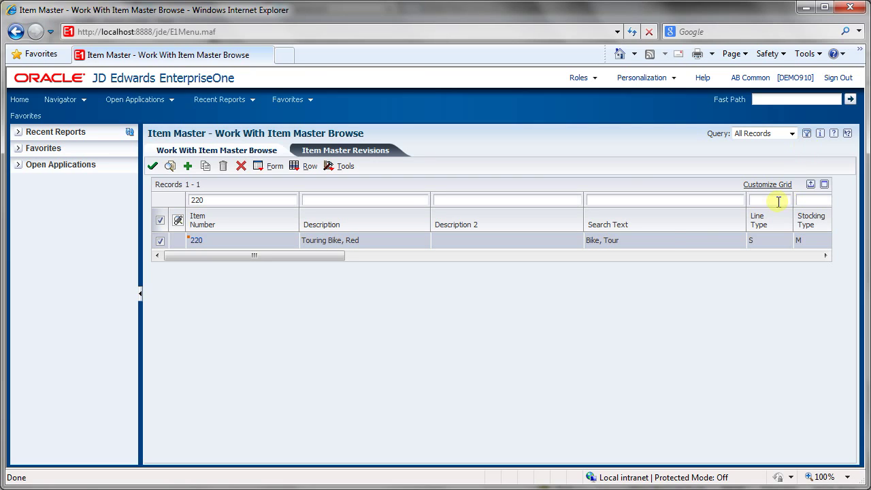
Clear the item number filter and find all items with Stocking Type M and Sales Code 1 BIK
double_click(226, 199)
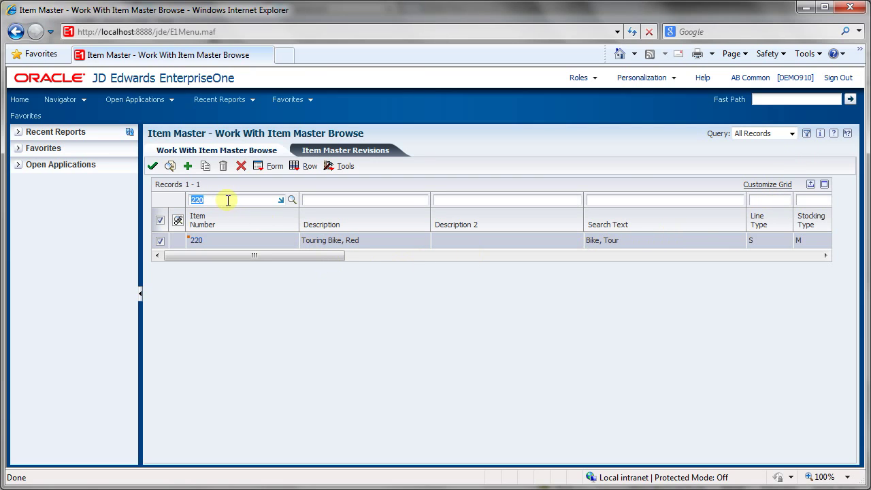
key(BackSpace)
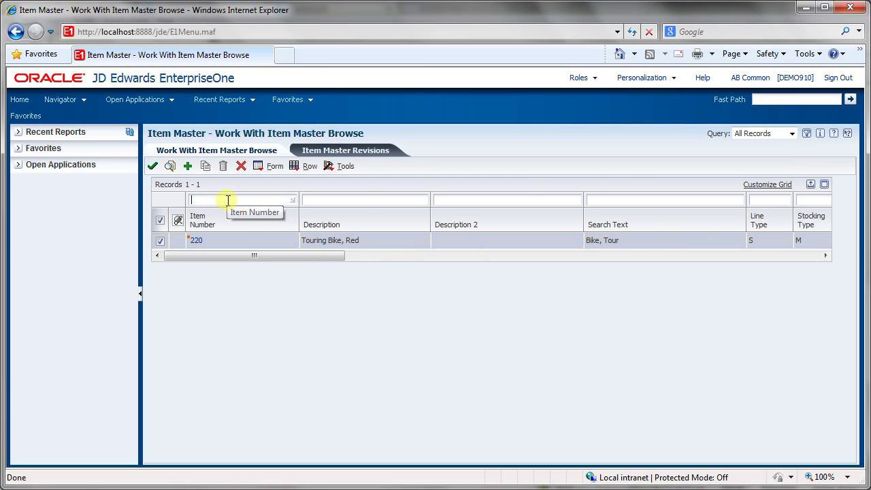
click(765, 200)
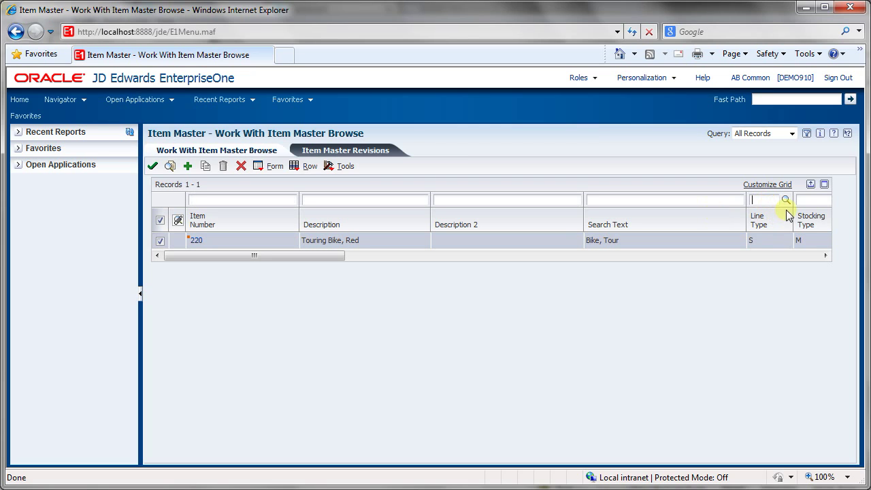
click(806, 200)
text(M)
drag(340, 257, 424, 265)
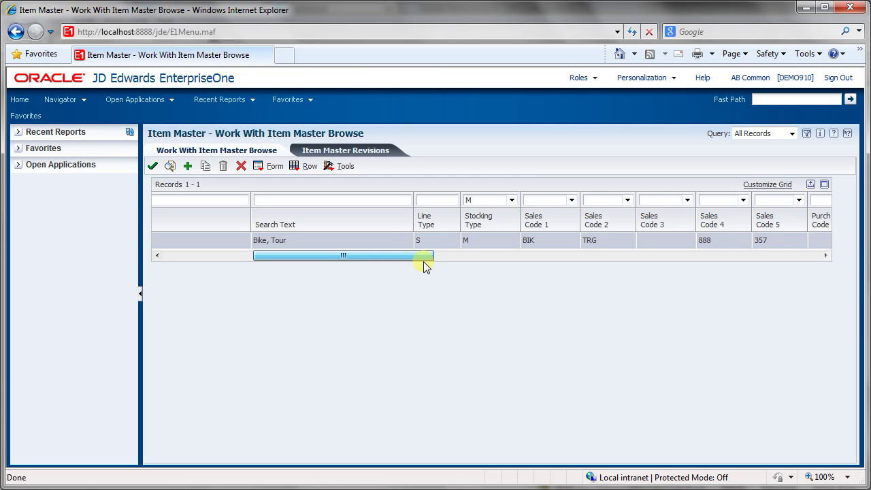
drag(424, 266, 428, 261)
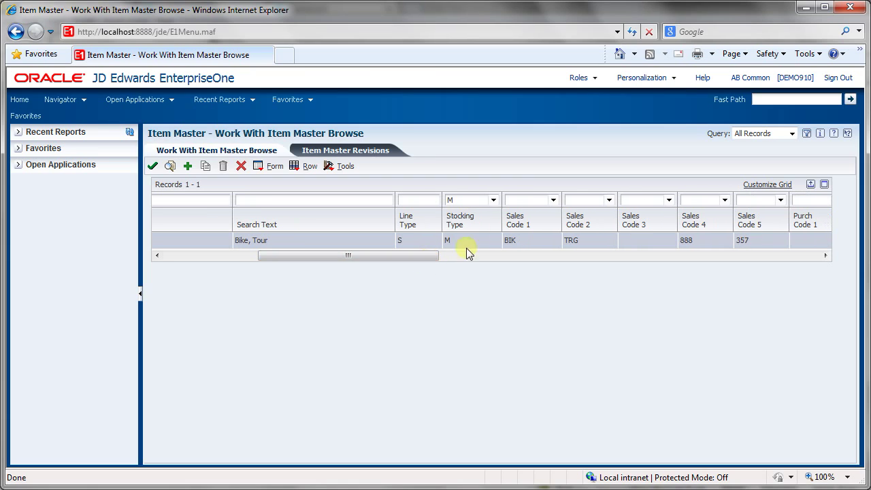
click(518, 200)
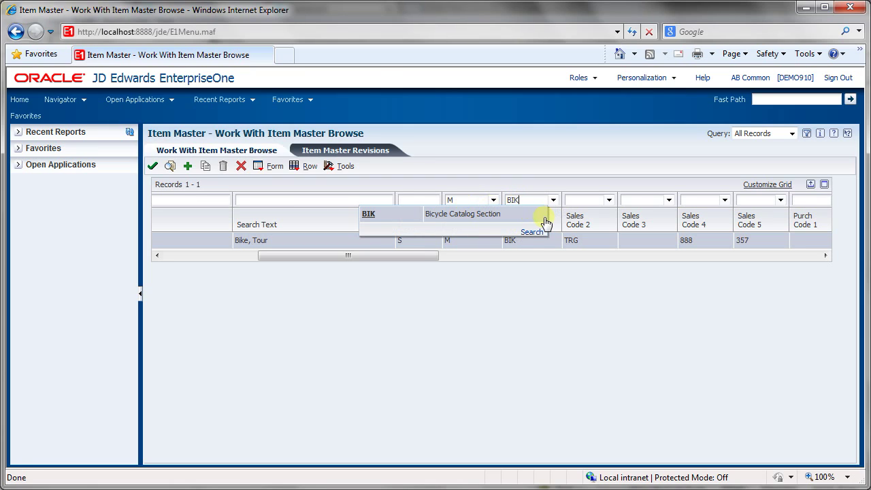
click(170, 167)
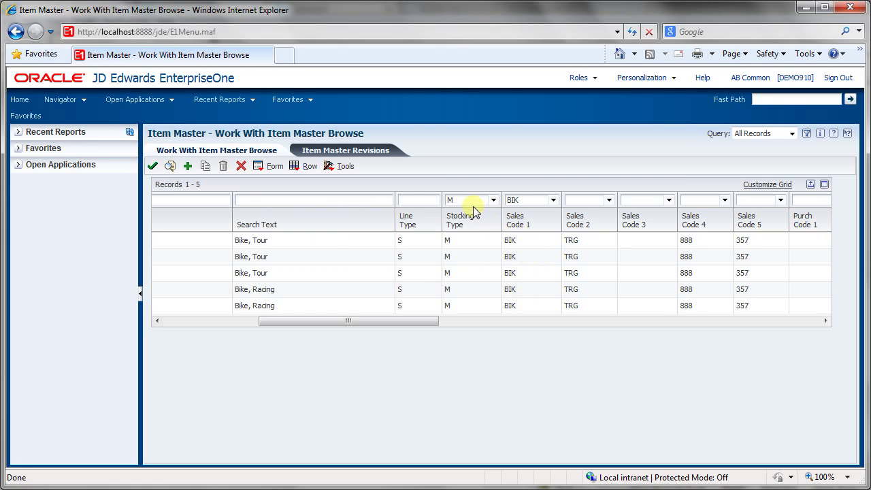
Start a new query on the item list with the conditions Stocking Type = M and Sales Code 1 equal BIK
click(806, 134)
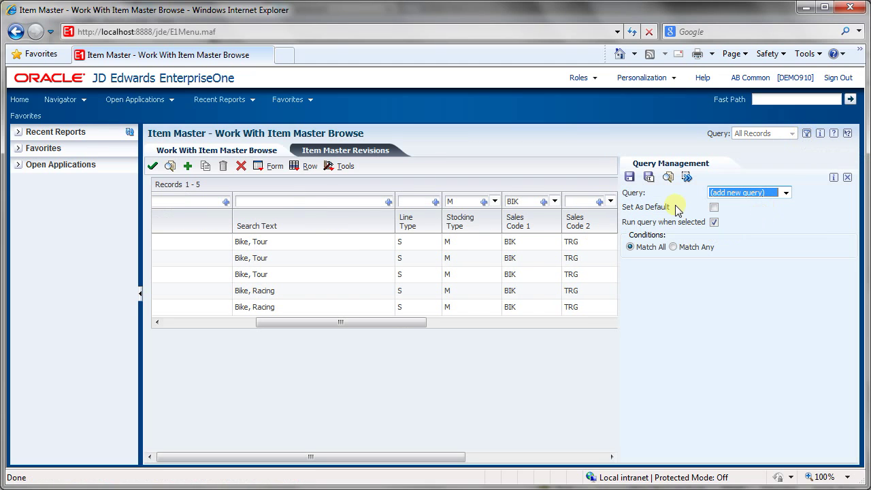
click(484, 204)
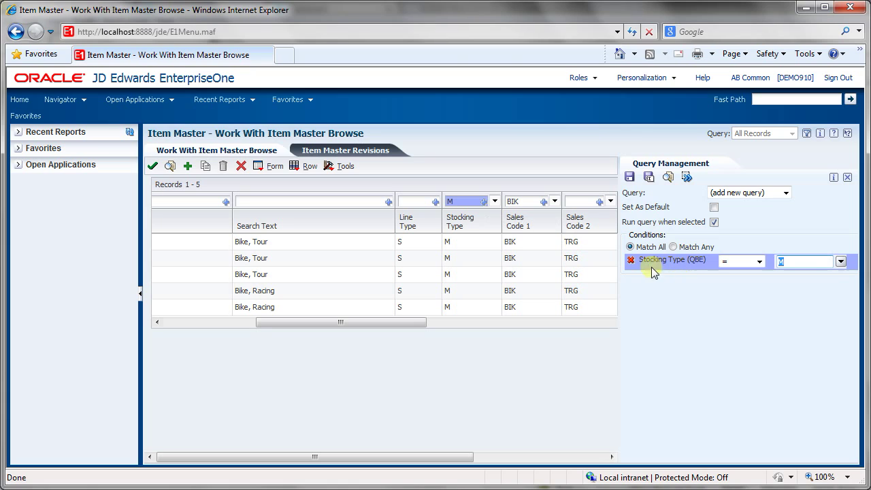
click(544, 201)
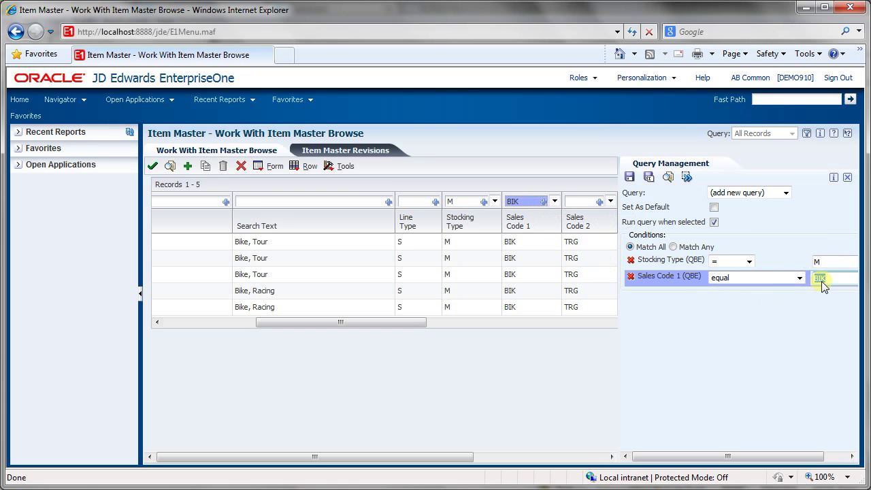
Save the query as "Manufactured Bikes" and close query management
click(629, 178)
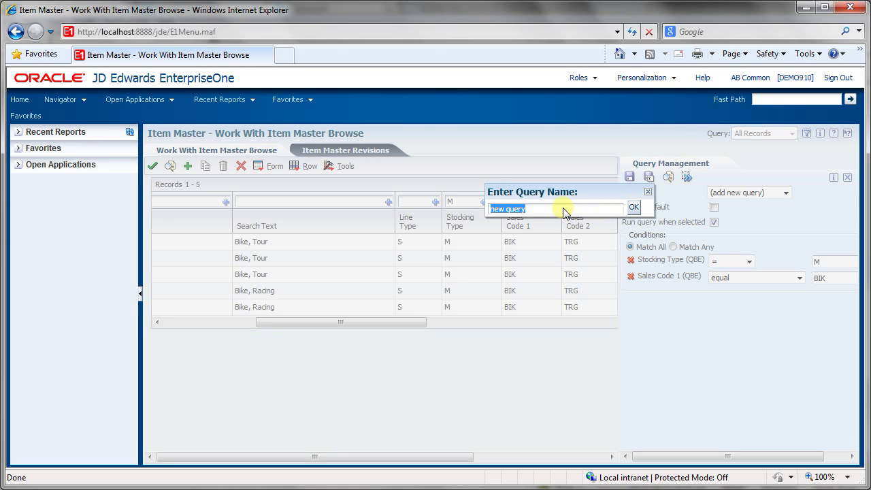
text(Manufactured Bike)
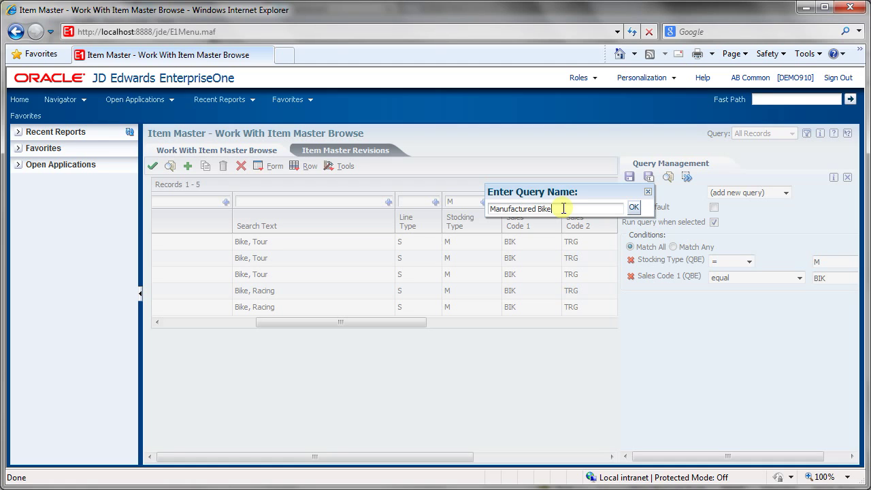
text(s)
click(634, 207)
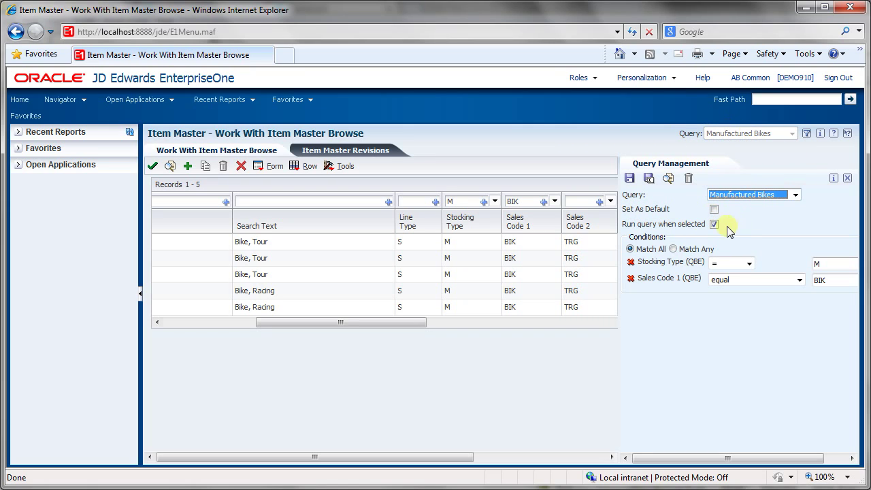
drag(622, 209, 677, 213)
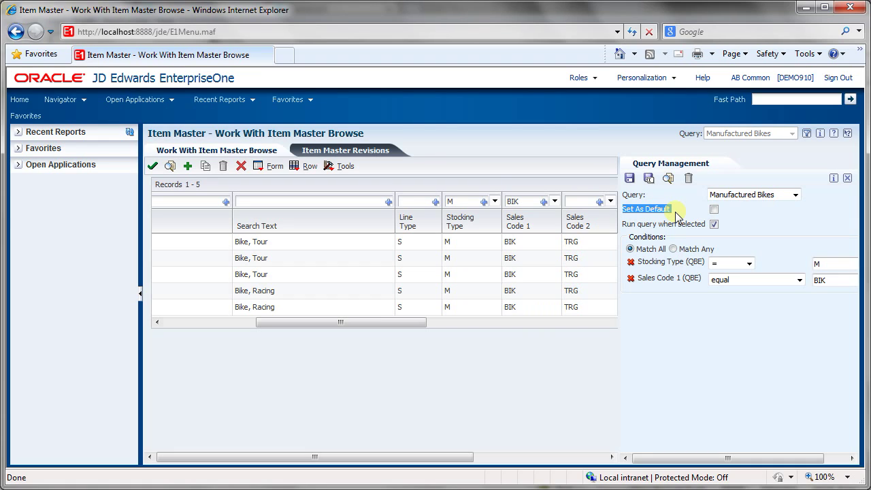
click(686, 324)
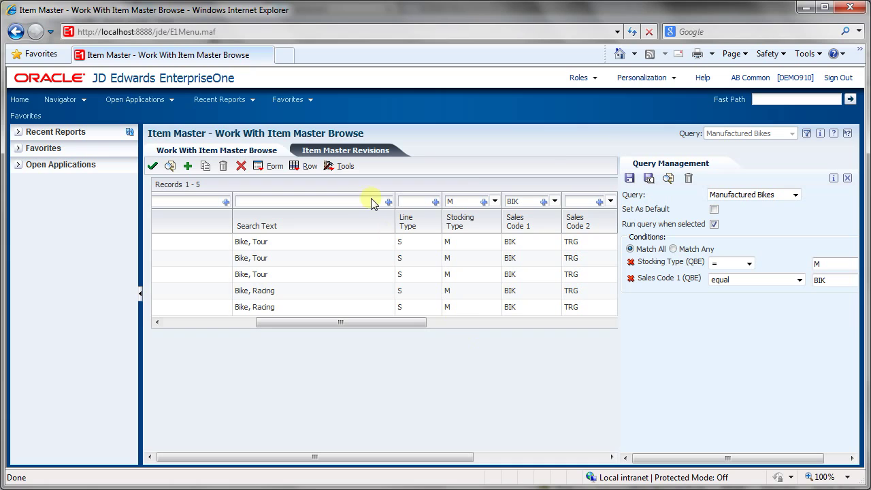
click(848, 178)
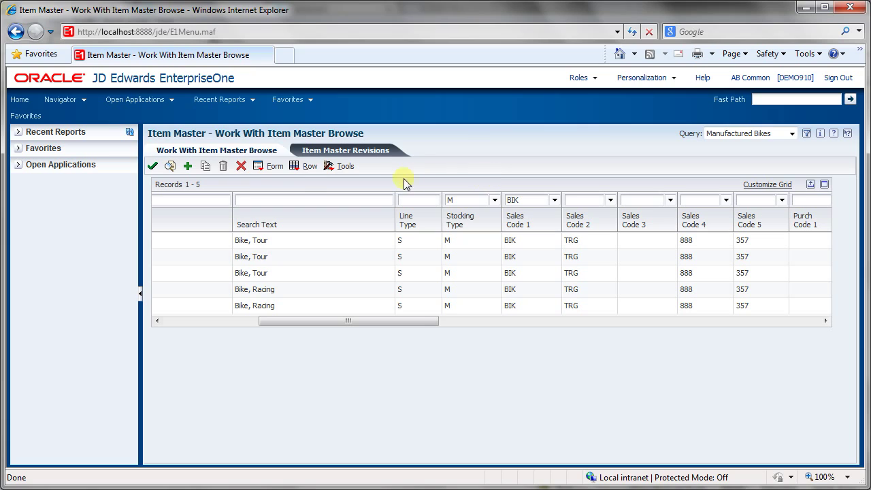
Close Item Master and reopen it from the favorites to run the saved Manufactured Bikes query
click(241, 167)
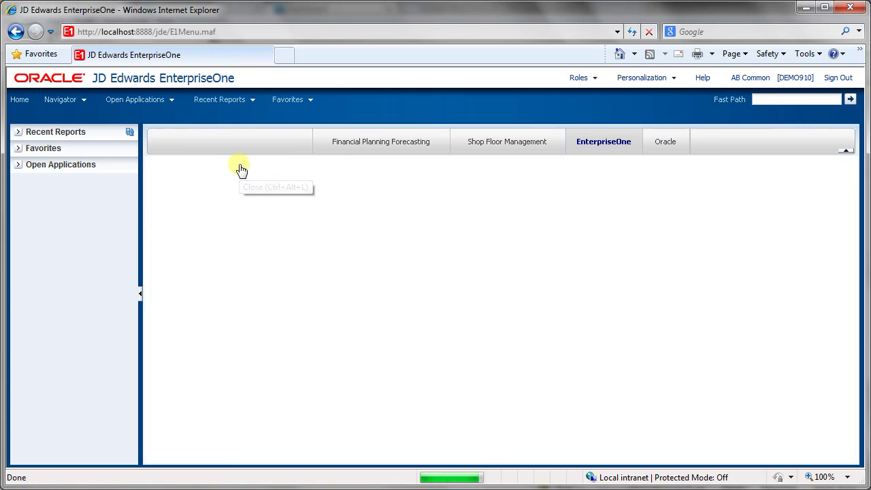
click(300, 101)
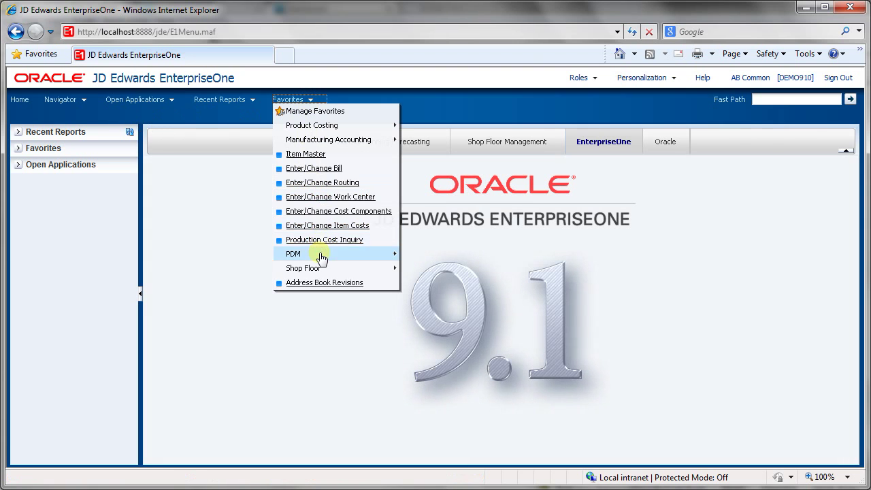
click(314, 157)
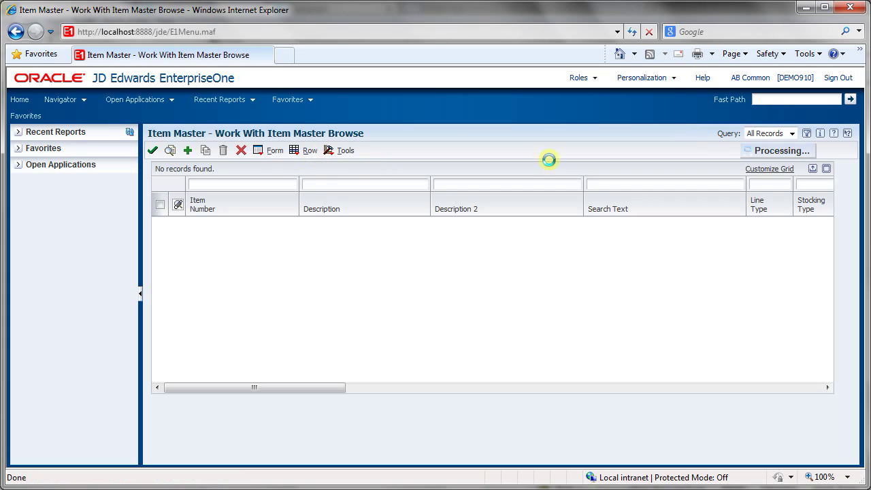
click(793, 133)
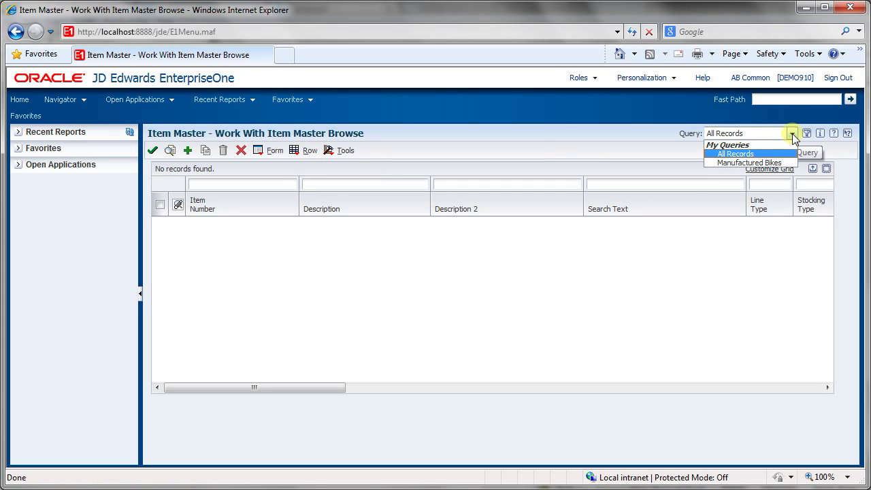
click(738, 163)
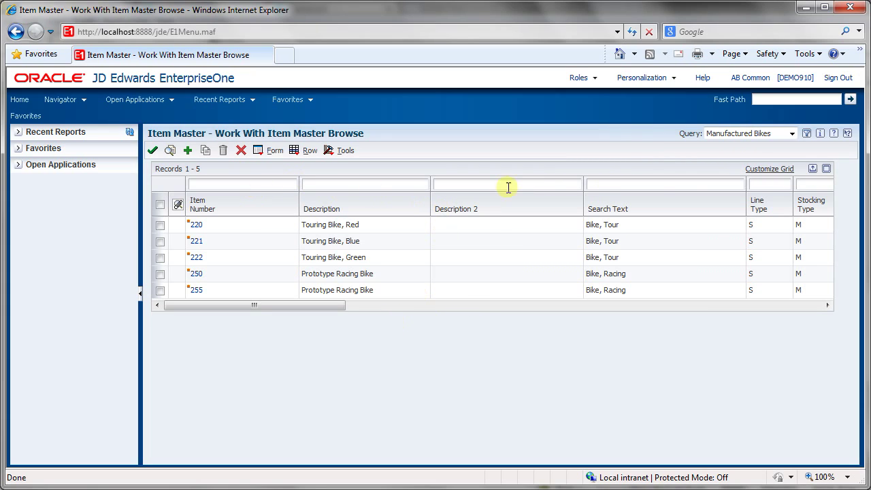
Review the conditions of the Manufactured Bikes query and close the Item Master application
click(806, 134)
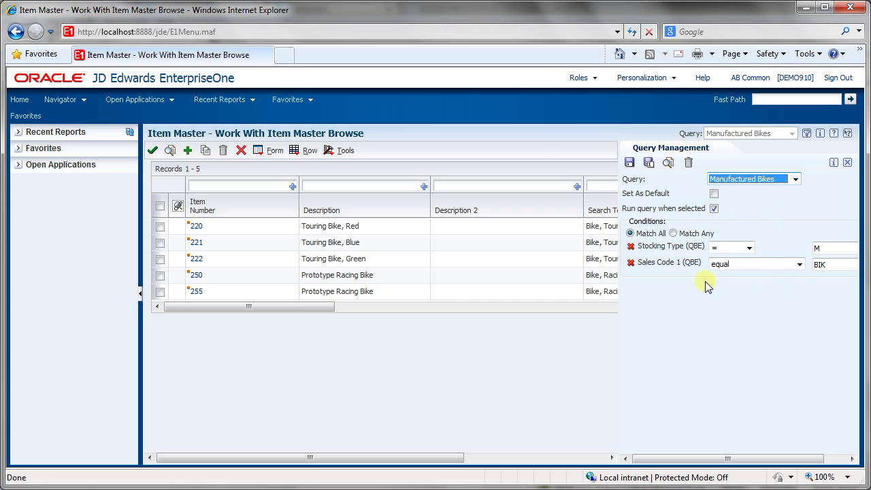
click(848, 162)
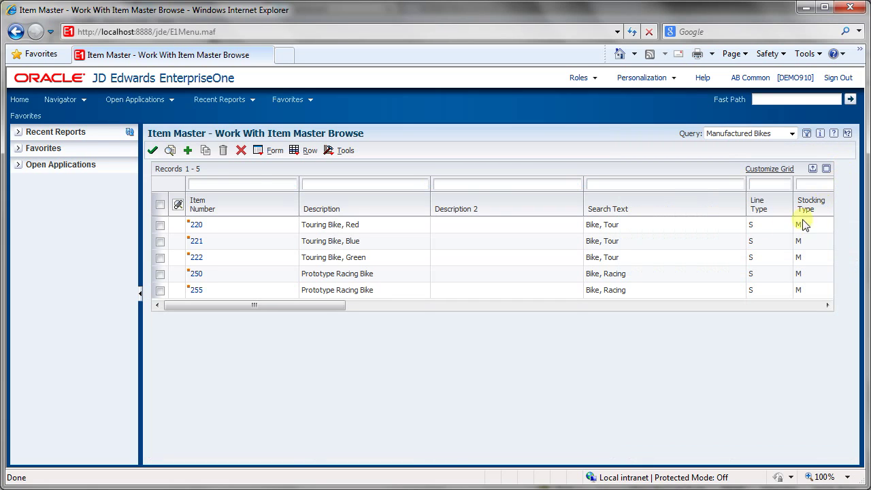
click(241, 151)
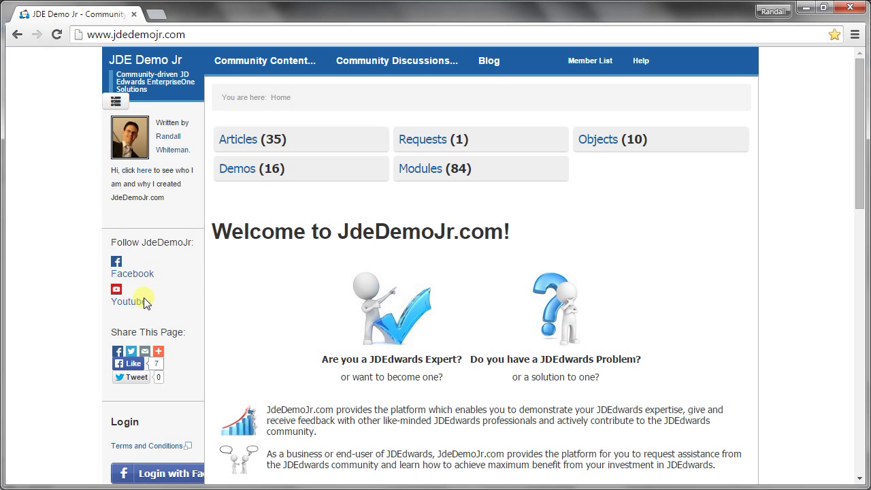
click(264, 63)
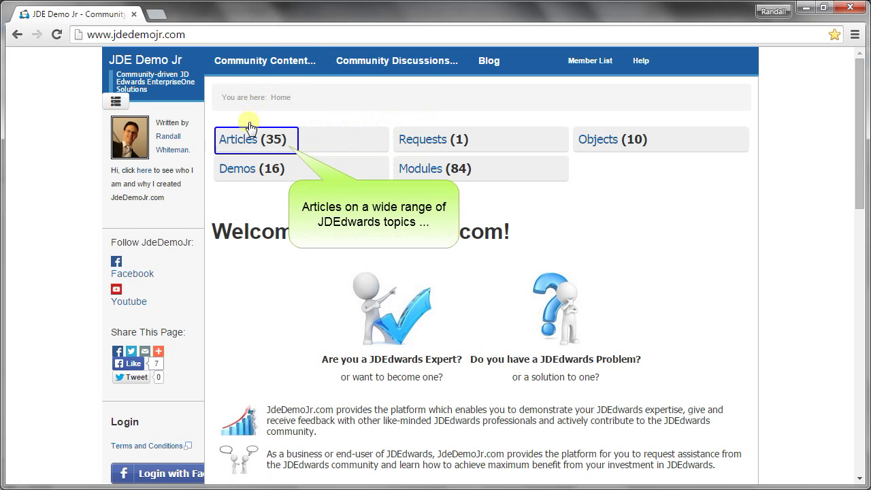